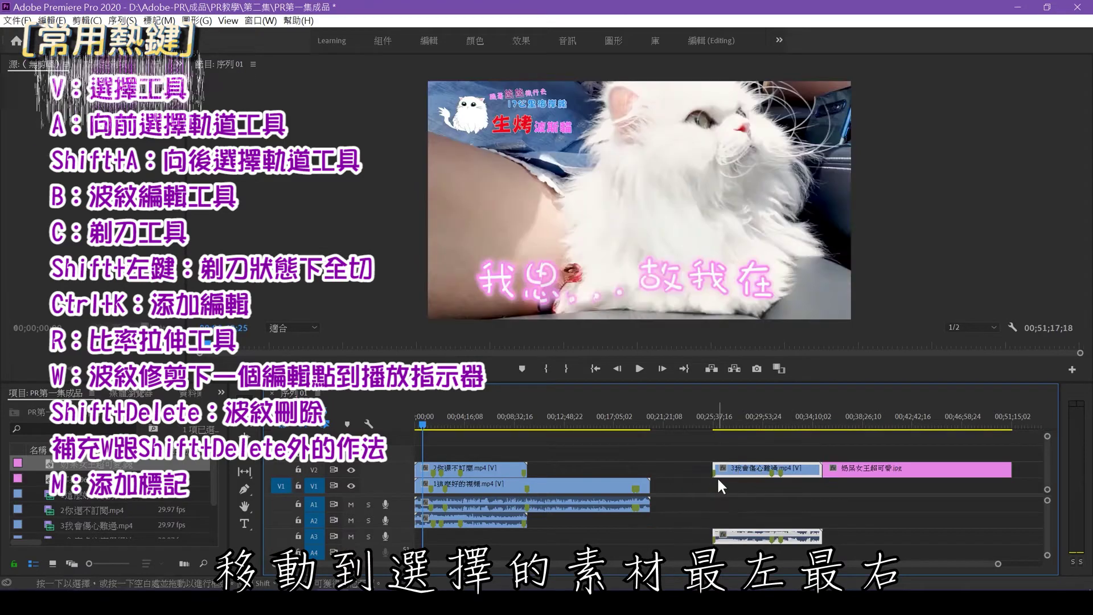
Trim the 3我會傷心難過.mp4 clip on V2: shorten its end, extend its start earlier, and lengthen its end slightly
click(816, 470)
drag(816, 470, 762, 471)
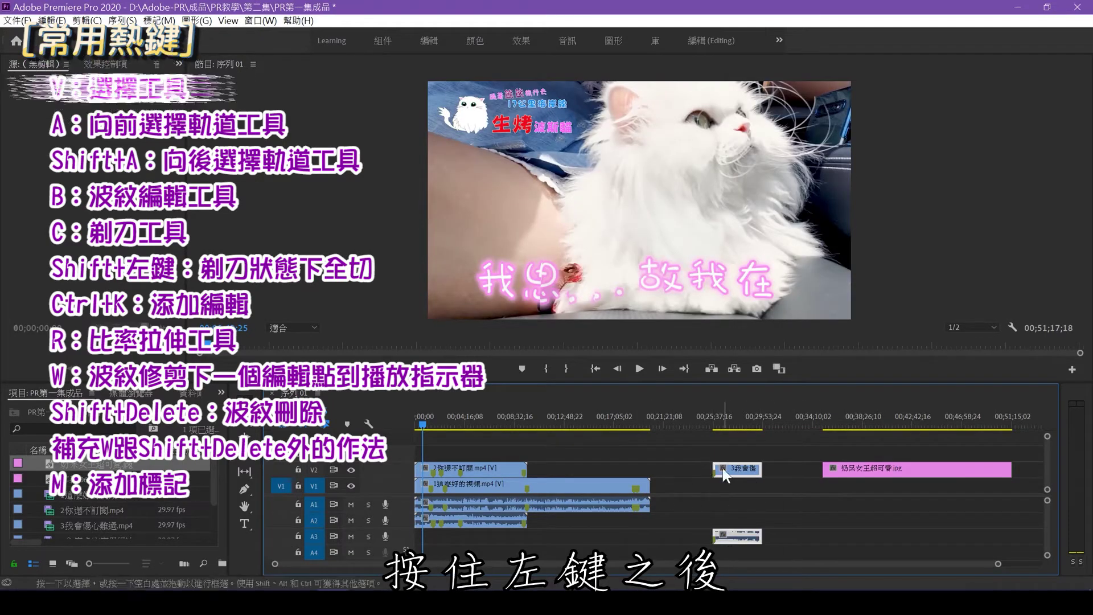
drag(715, 470, 683, 471)
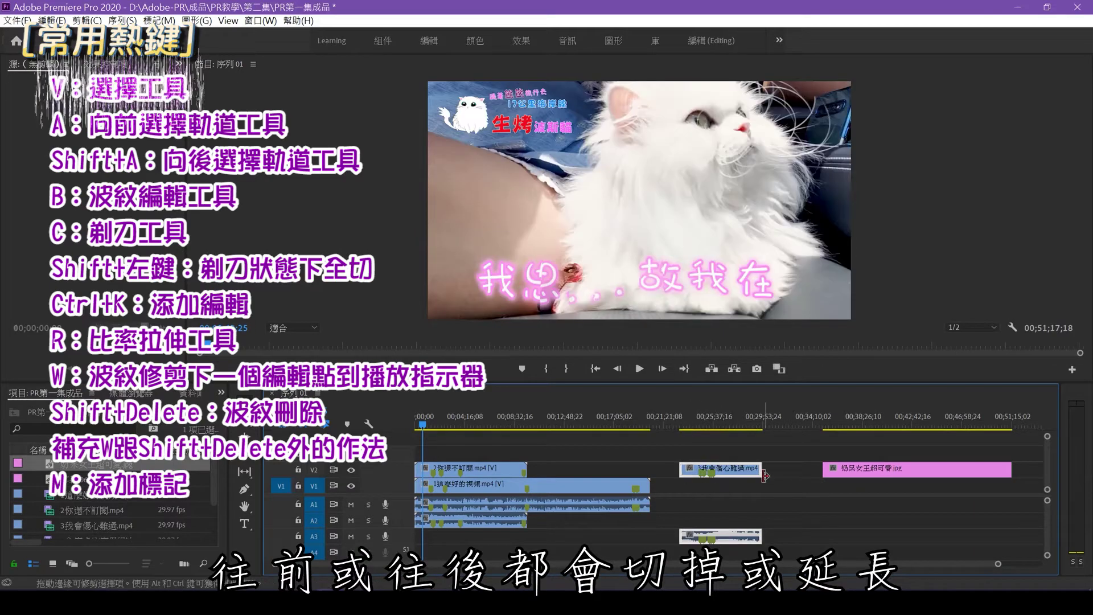
drag(759, 471, 786, 471)
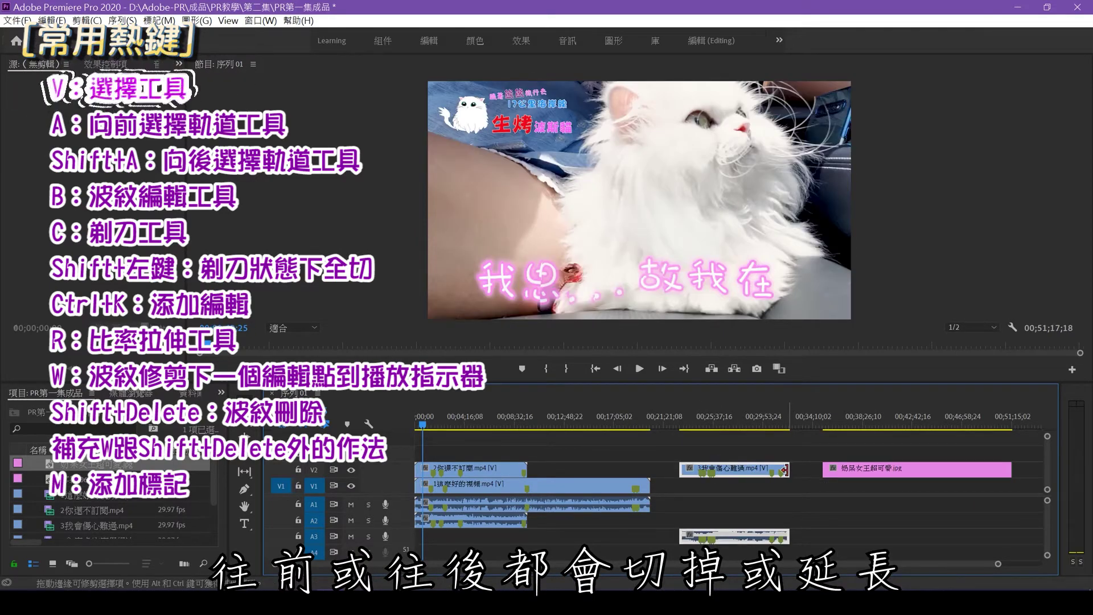
Shorten the pink image clip on V2 from both ends and place the playhead in the empty gap before it
drag(824, 469, 867, 468)
drag(1009, 469, 946, 470)
click(868, 422)
drag(870, 419, 800, 418)
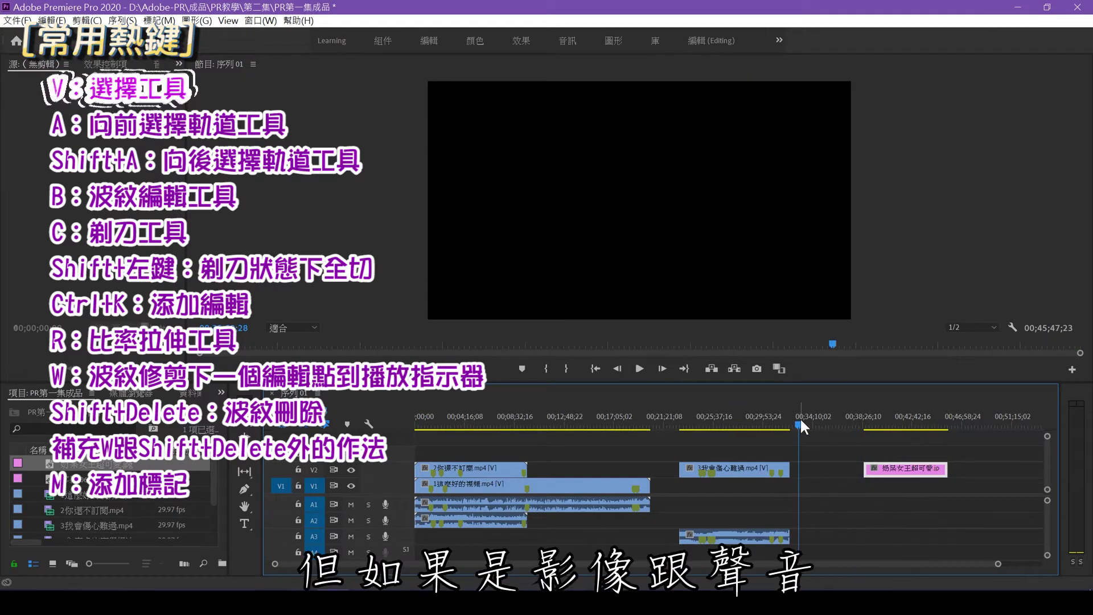
Extend the start of the 3我會傷心難過.mp4 clip on V2 backward to the limit of its source media
drag(686, 466, 560, 458)
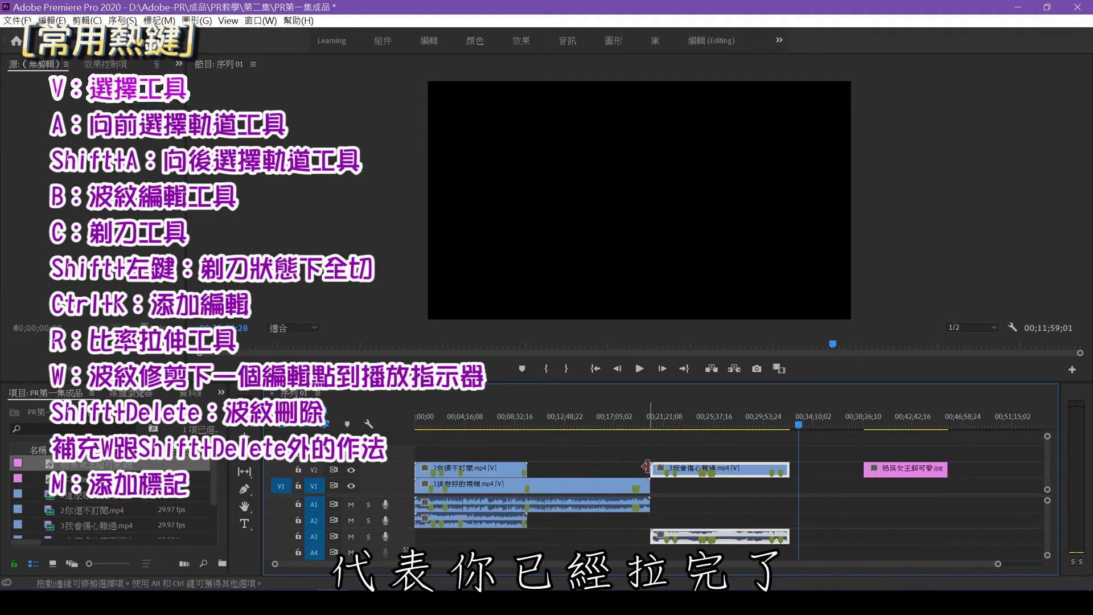
drag(636, 466, 617, 469)
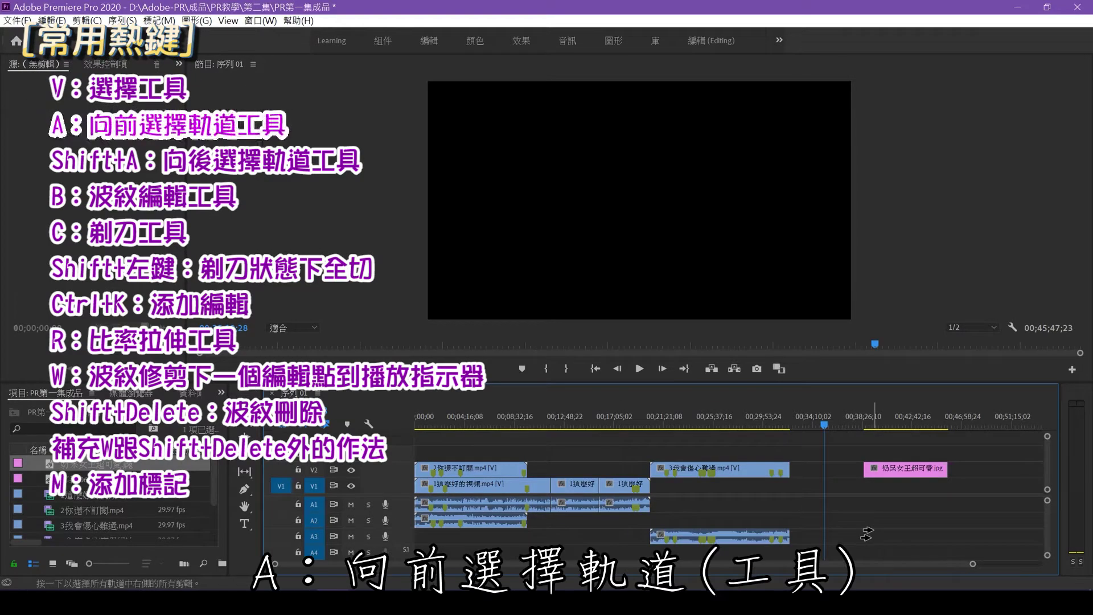
Use Track Select Forward to select all clips onward from several timeline points, clearing the selection each time
click(864, 485)
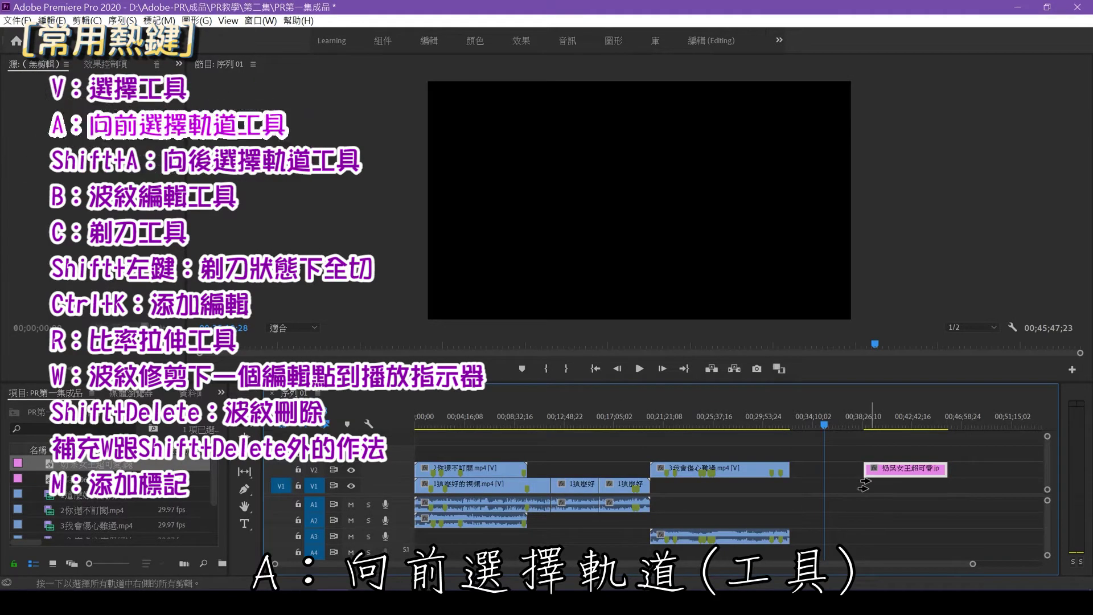
click(983, 509)
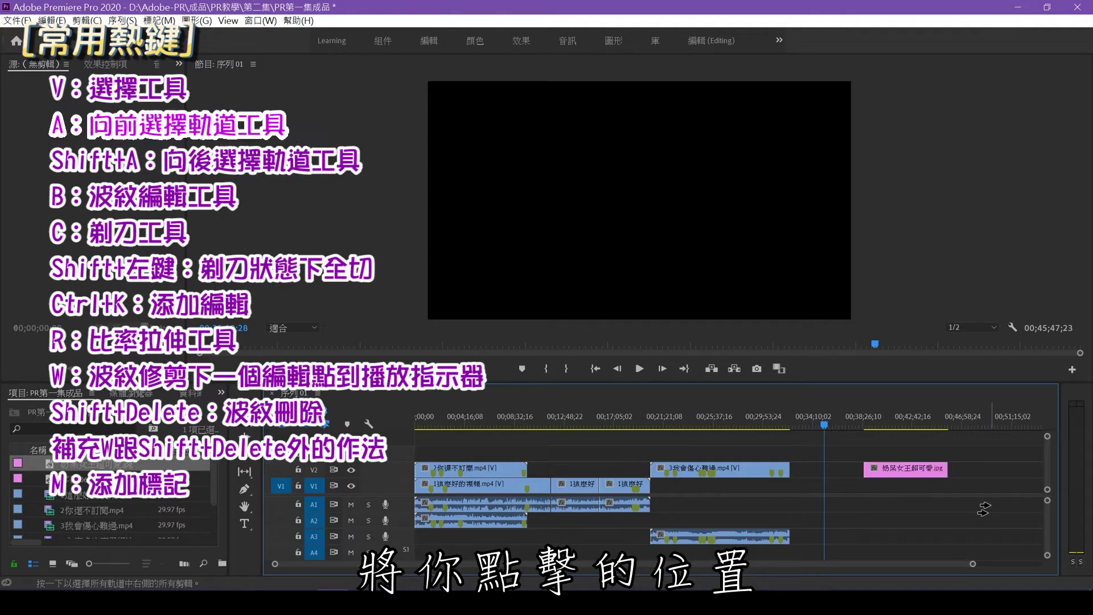
click(758, 503)
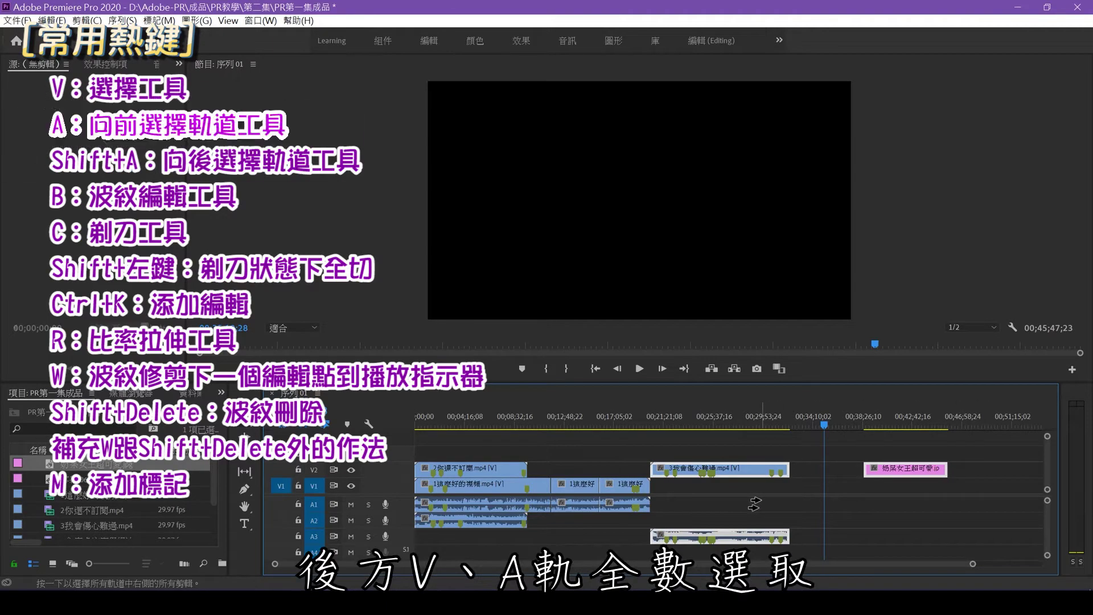
click(1021, 524)
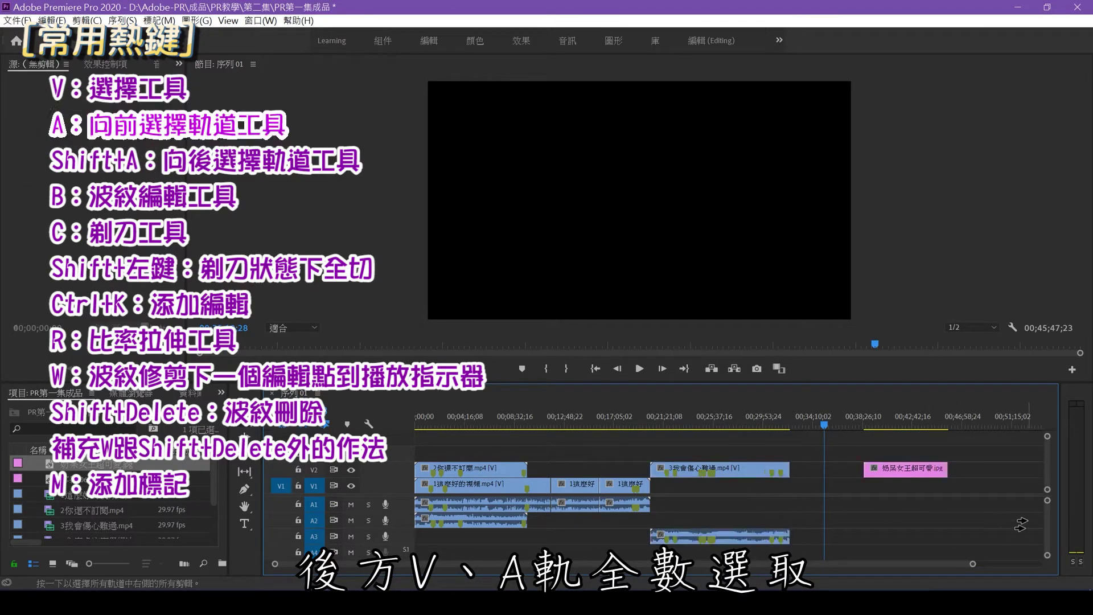
click(569, 490)
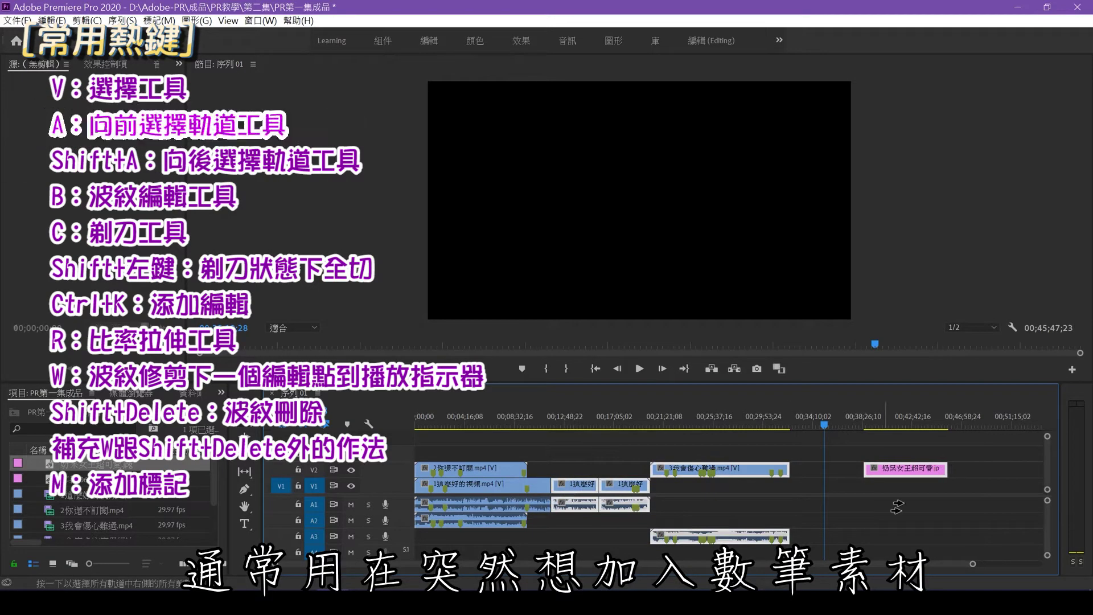
click(1006, 520)
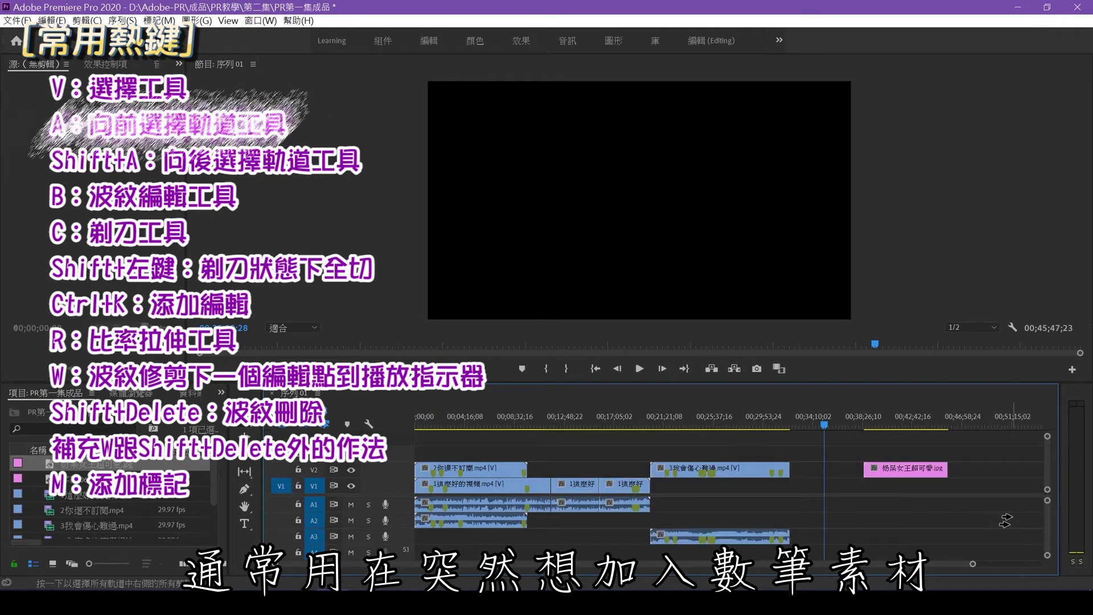
click(472, 488)
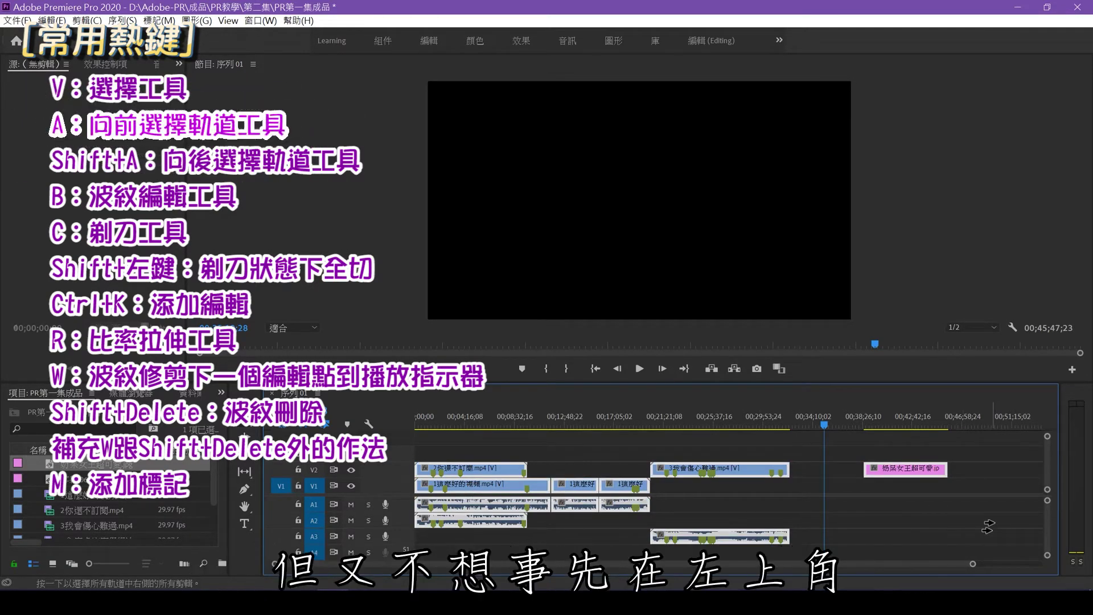
click(1007, 519)
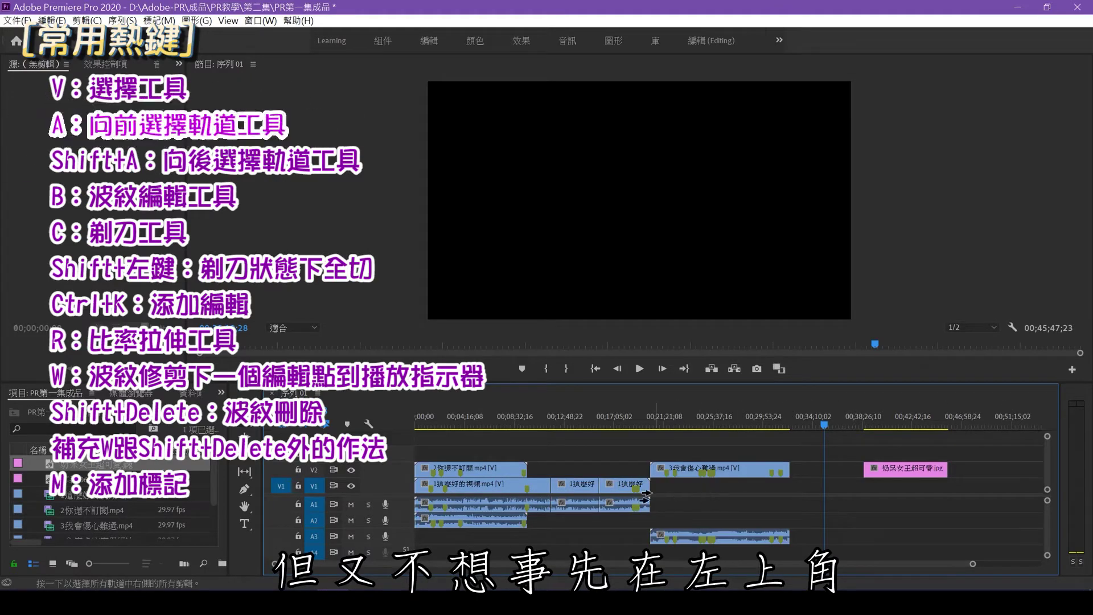
Select everything from the last piece of the V1 clip onward and move it later so that piece starts at 00;28;42;03
click(636, 486)
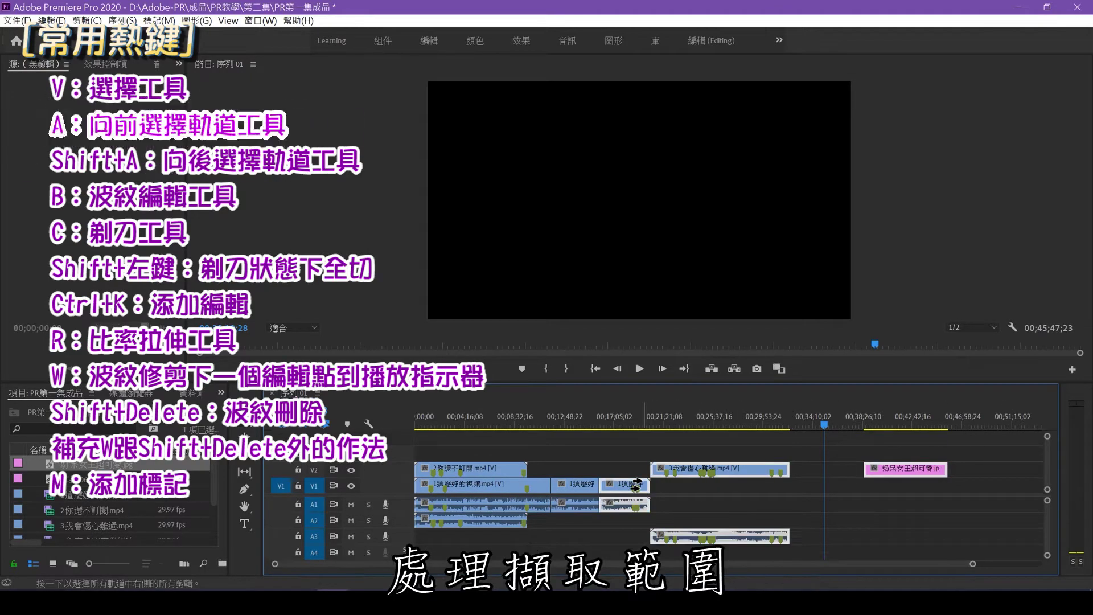
drag(629, 484, 662, 497)
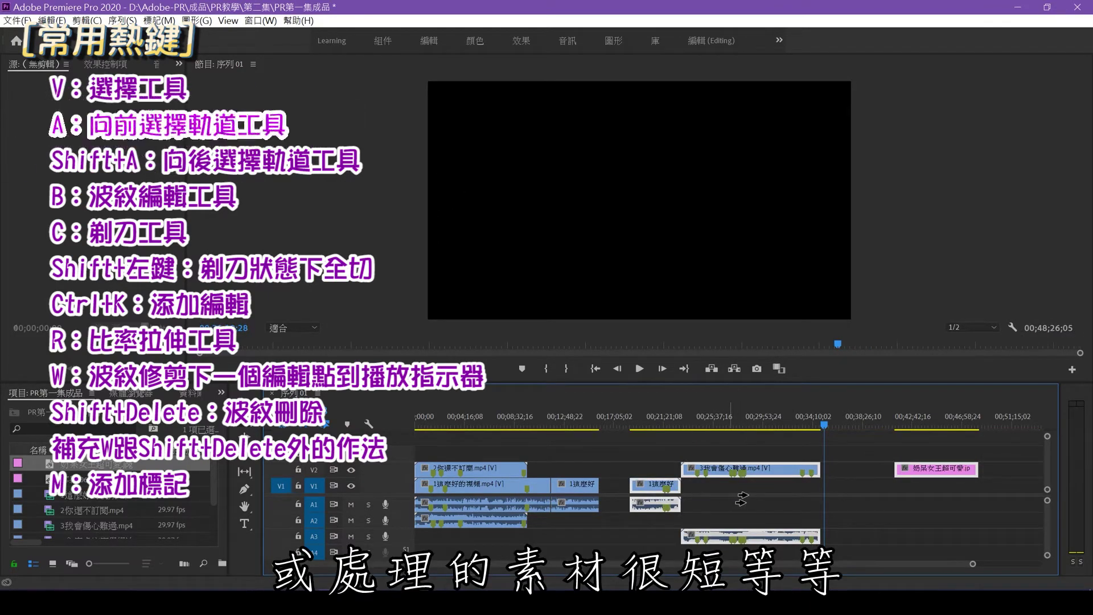
drag(649, 499, 766, 500)
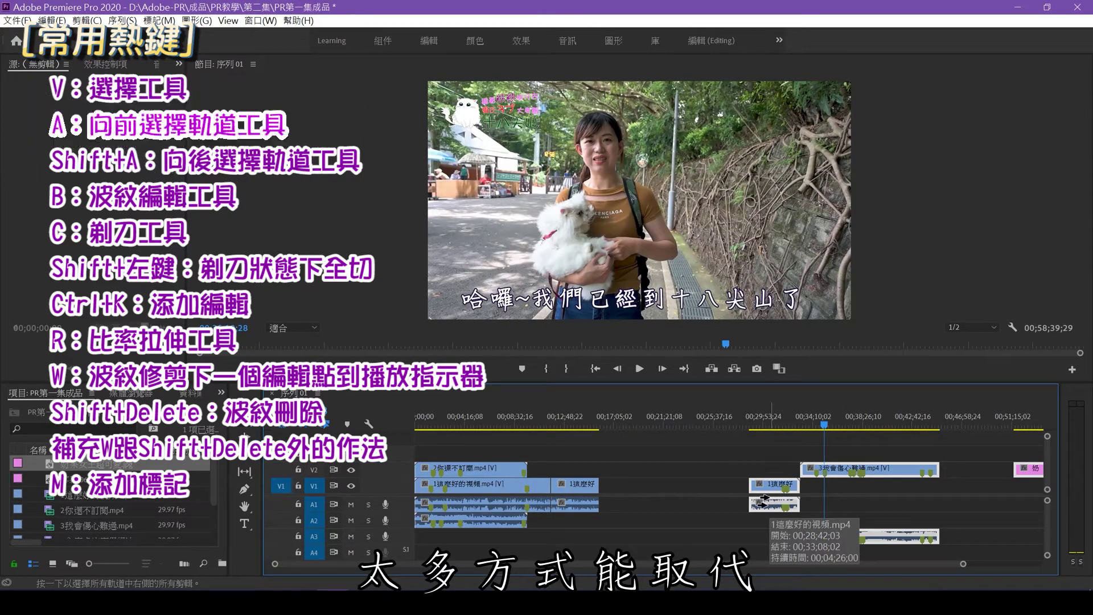
Use Track Select Backward to select all clips from the pink image clip back to the sequence start
key(shift+a)
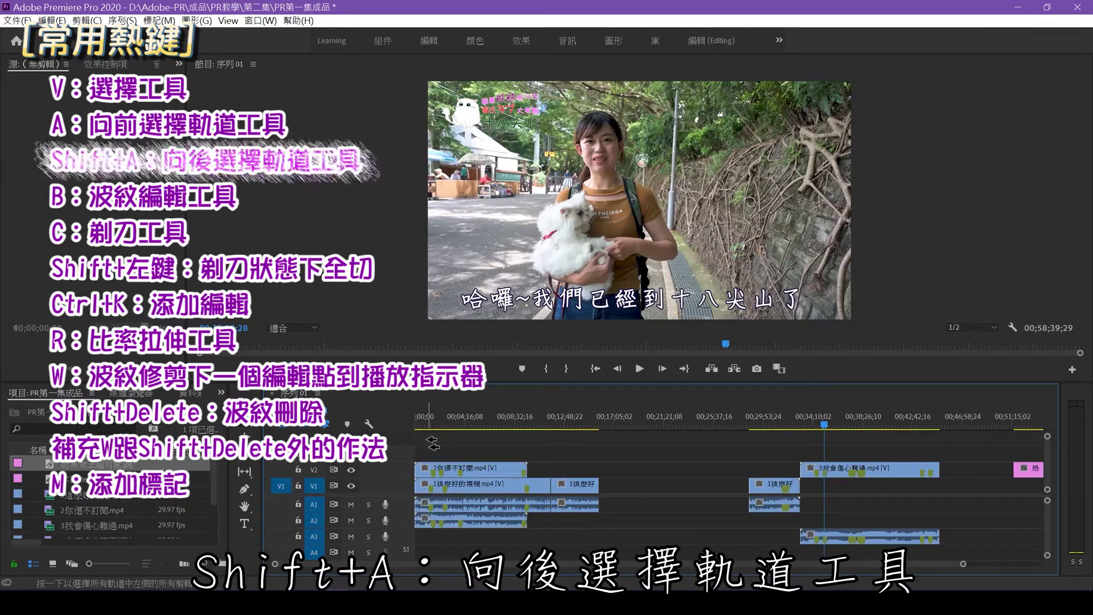
click(1028, 492)
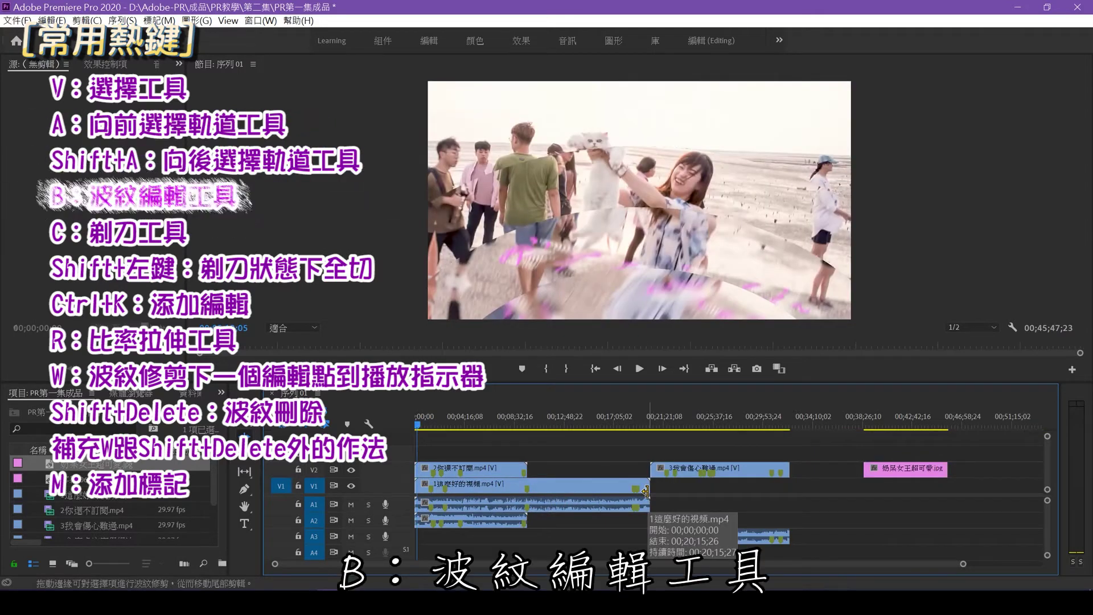
With Ripple Edit, try to extend the end of the V1 clip and slightly lengthen the end of the 3我會傷心難過.mp4 clip on V2
click(645, 491)
mouse_move(646, 491)
mouse_down()
mouse_move(585, 490)
mouse_move(664, 493)
mouse_up()
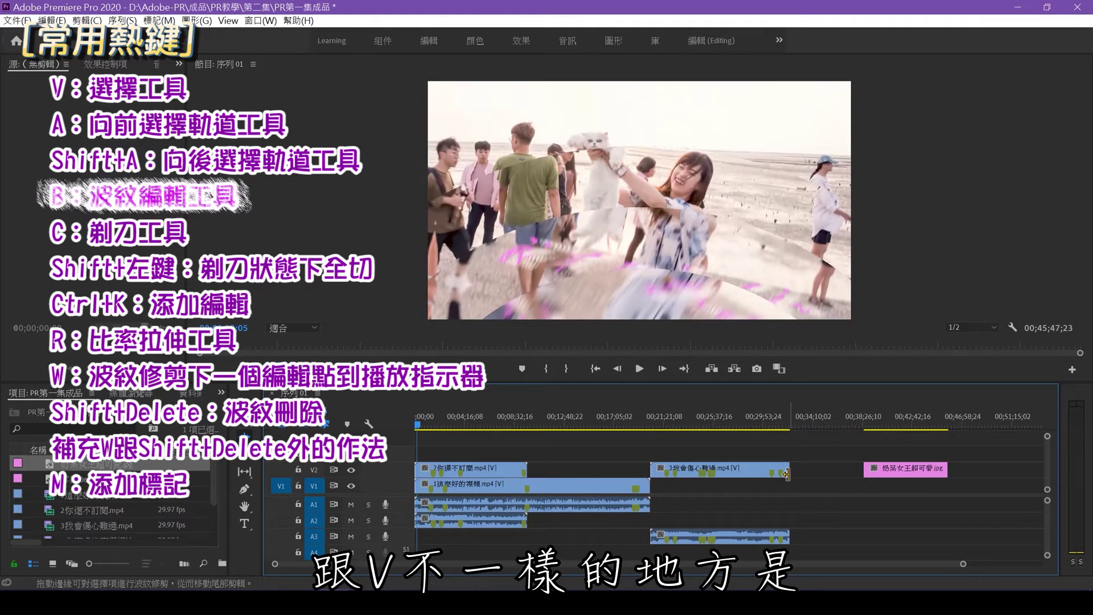
mouse_move(787, 475)
mouse_down()
mouse_move(715, 473)
mouse_move(790, 474)
mouse_up()
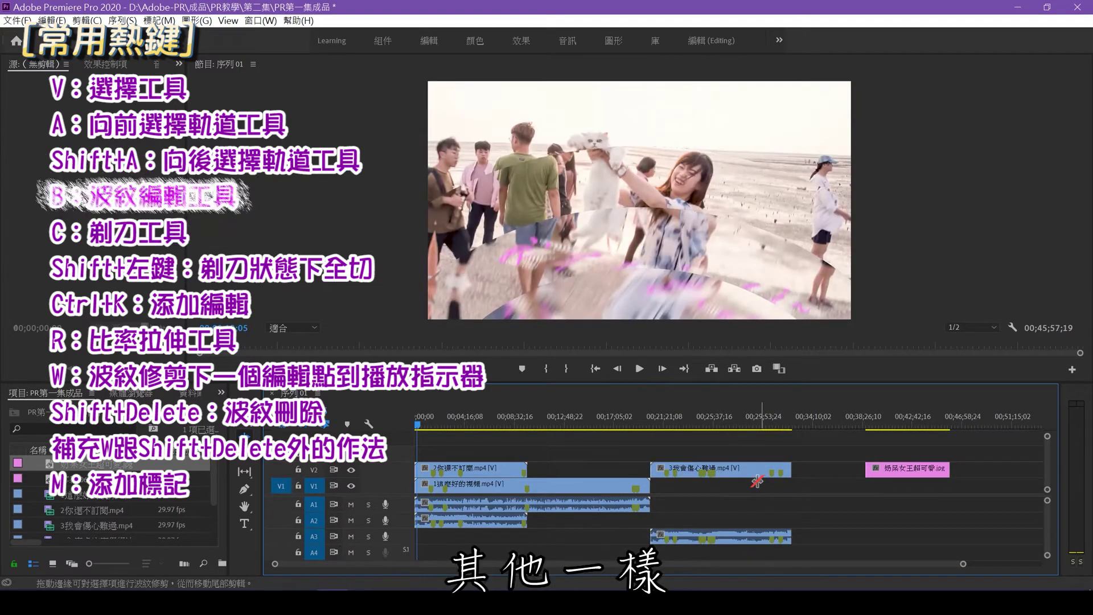
With the Razor tool, cut the 3我會傷心難過.mp4 clip once, the V1 clip at three points, and the pink image clip at two points
key(c)
click(730, 474)
click(609, 486)
click(577, 486)
click(550, 485)
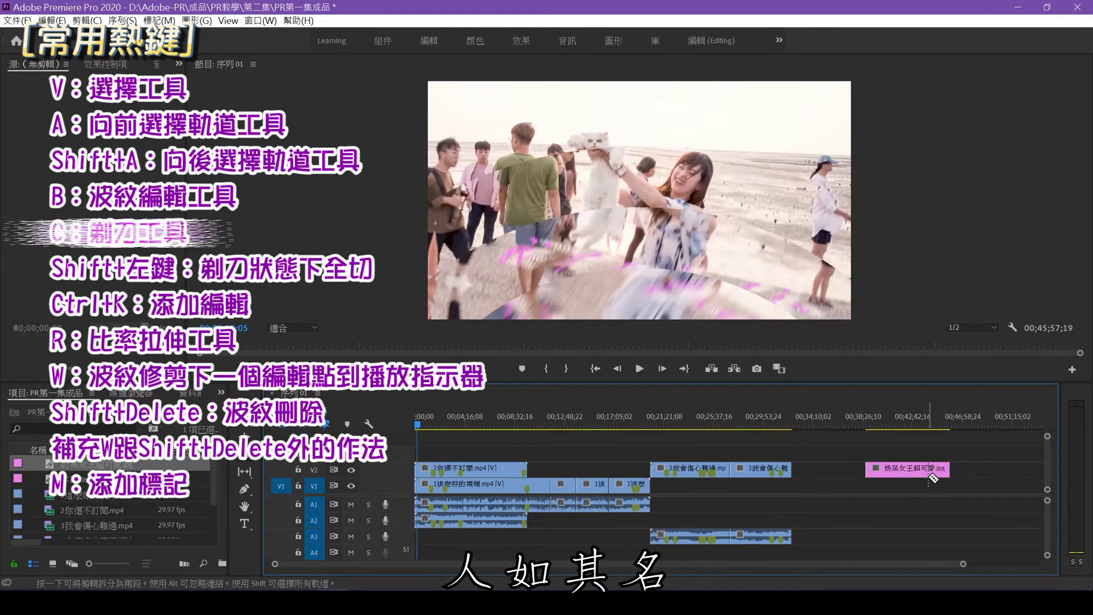
click(900, 468)
click(924, 469)
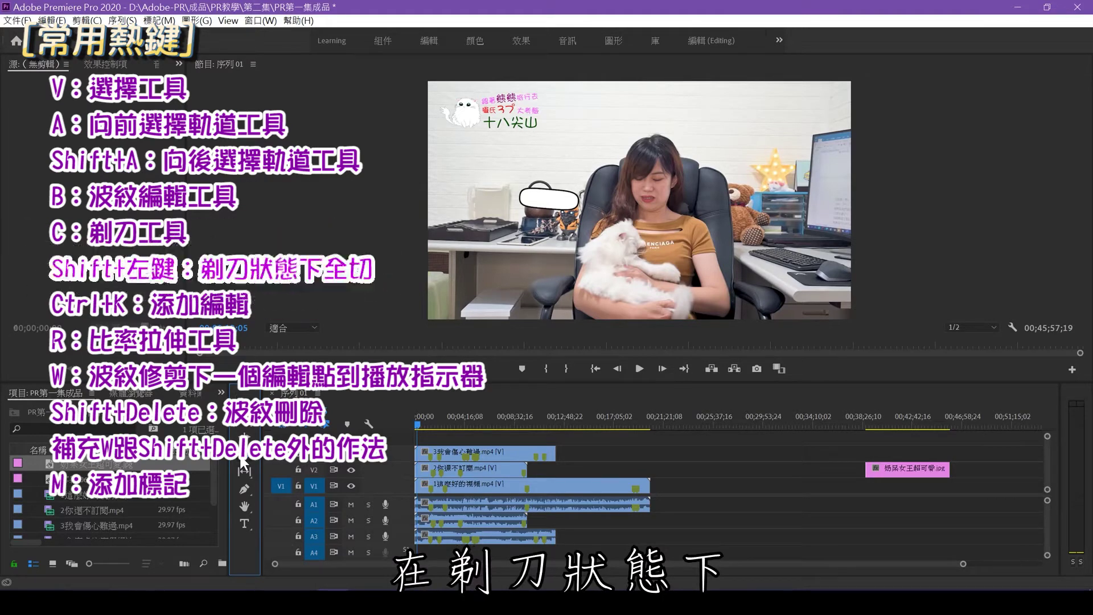
Razor through all tracks at once at about 6, 8.5 and 4 minutes on the timeline
shift+click(485, 469)
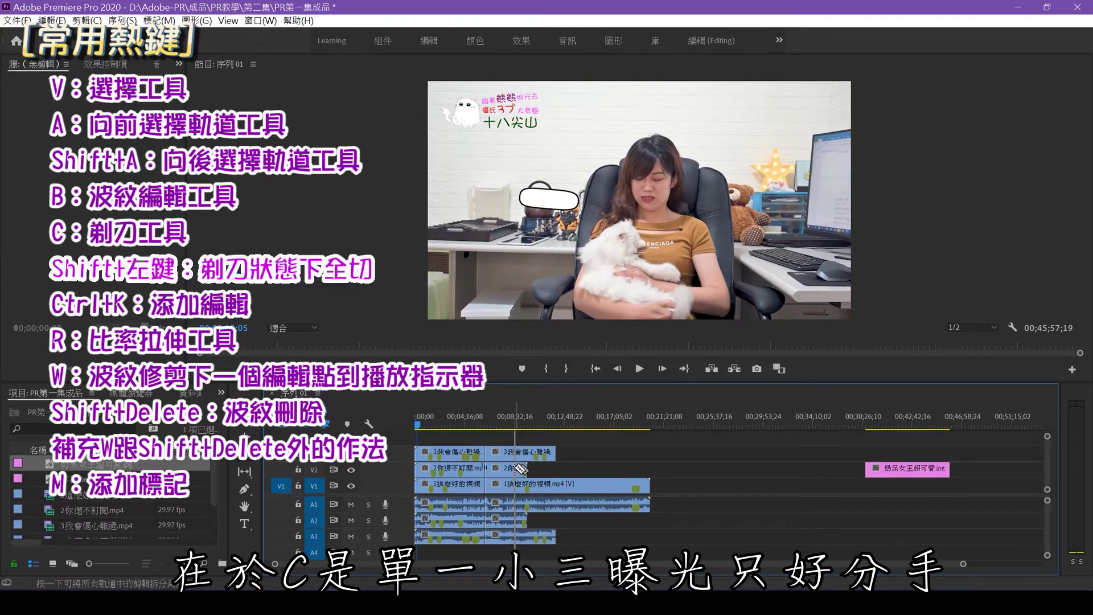
shift+click(515, 468)
shift+click(460, 477)
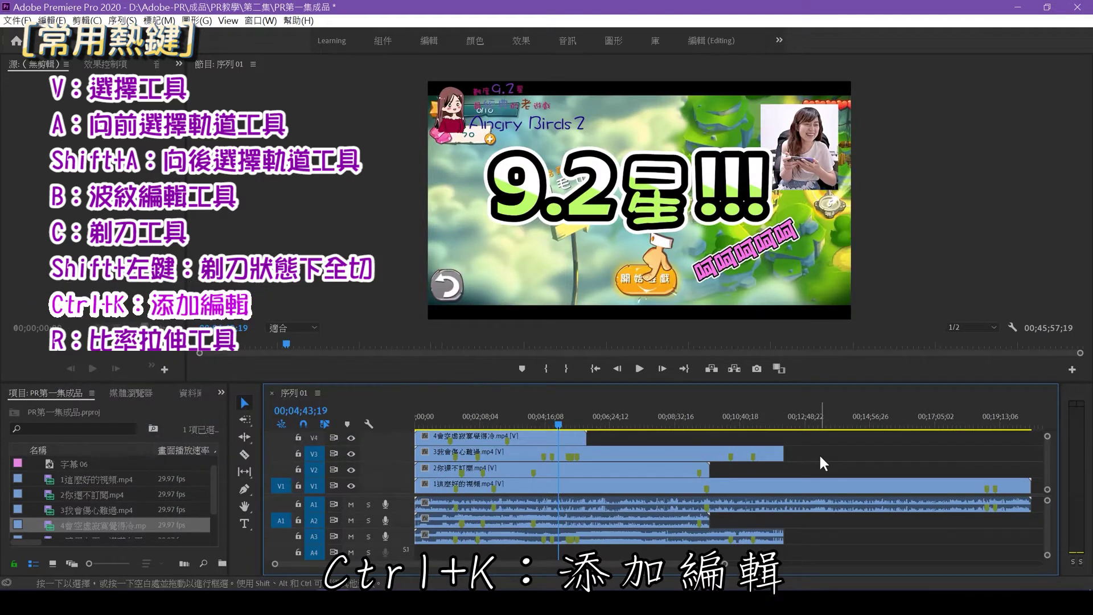
Add edits at the playhead across the targeted tracks at 00;04;43;19, 00;03;40;25 and 00;02;10;00
key(ctrl+k)
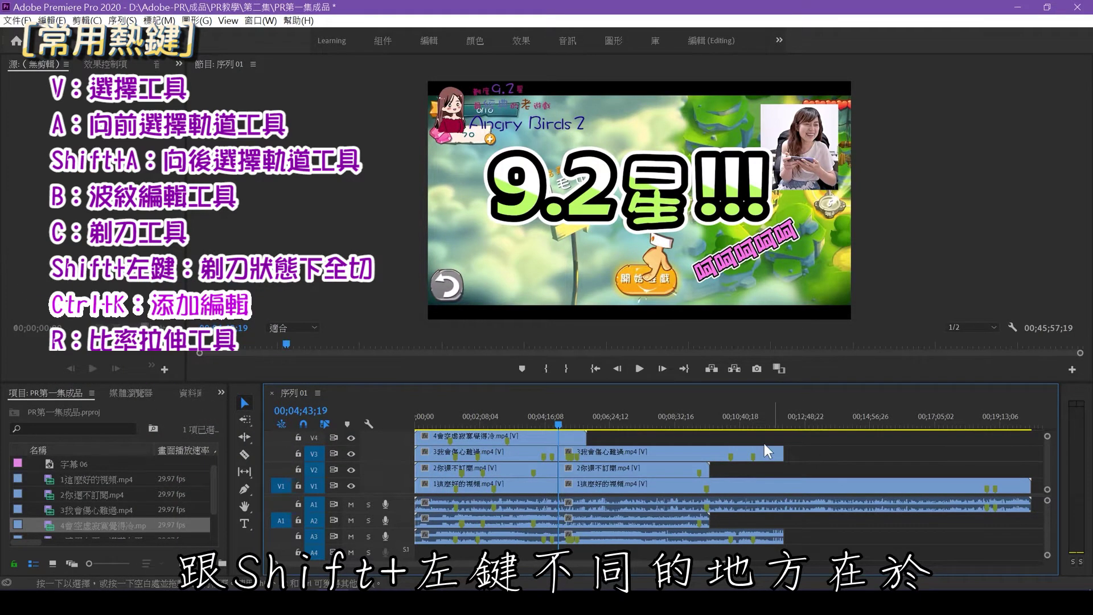
click(528, 419)
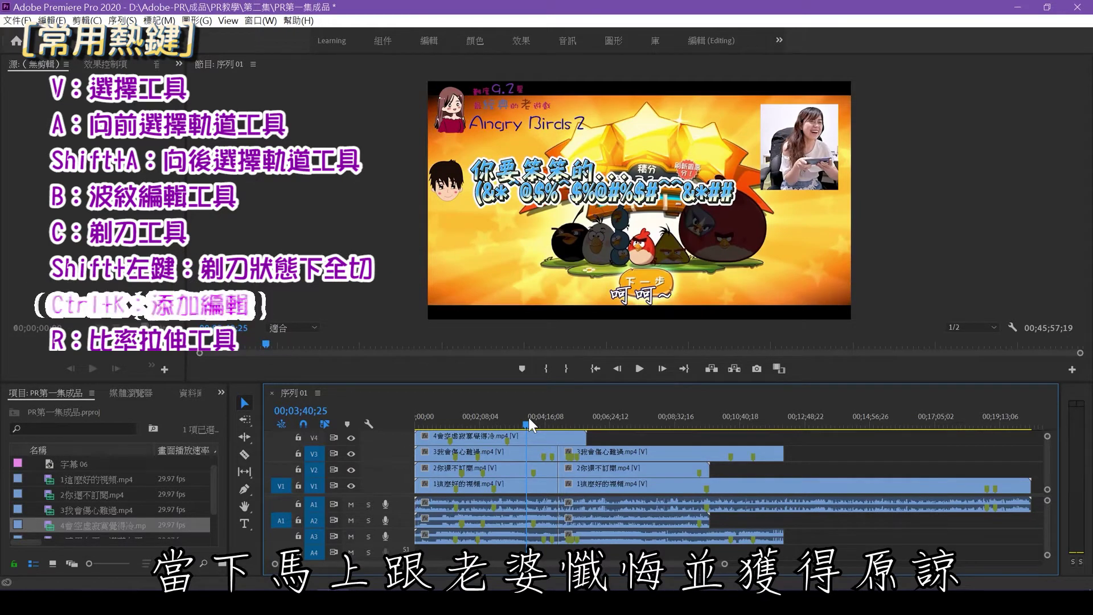
key(ctrl+k)
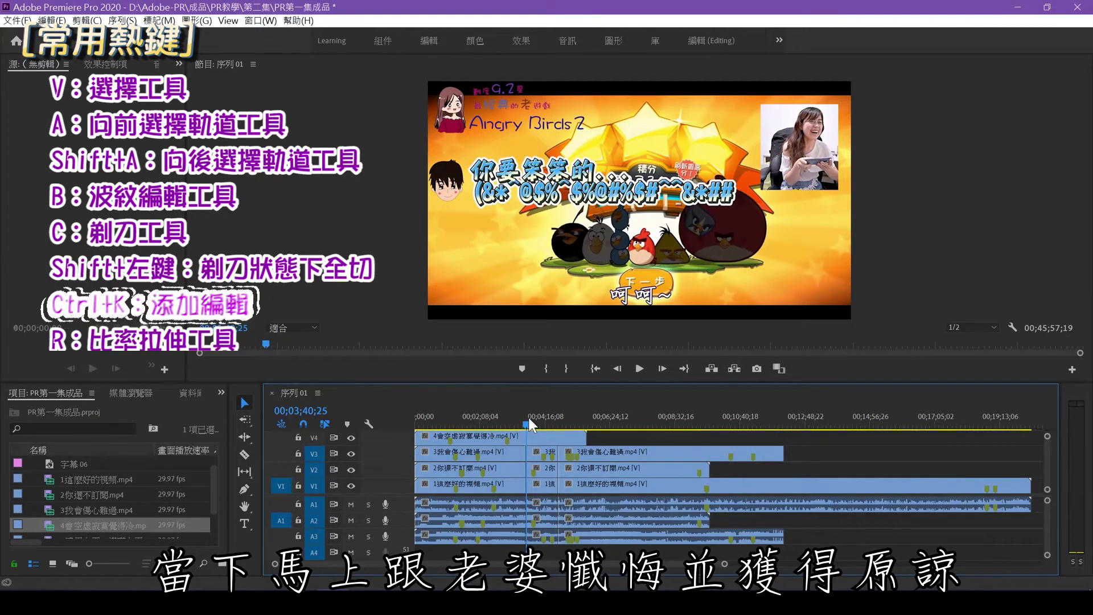
click(483, 425)
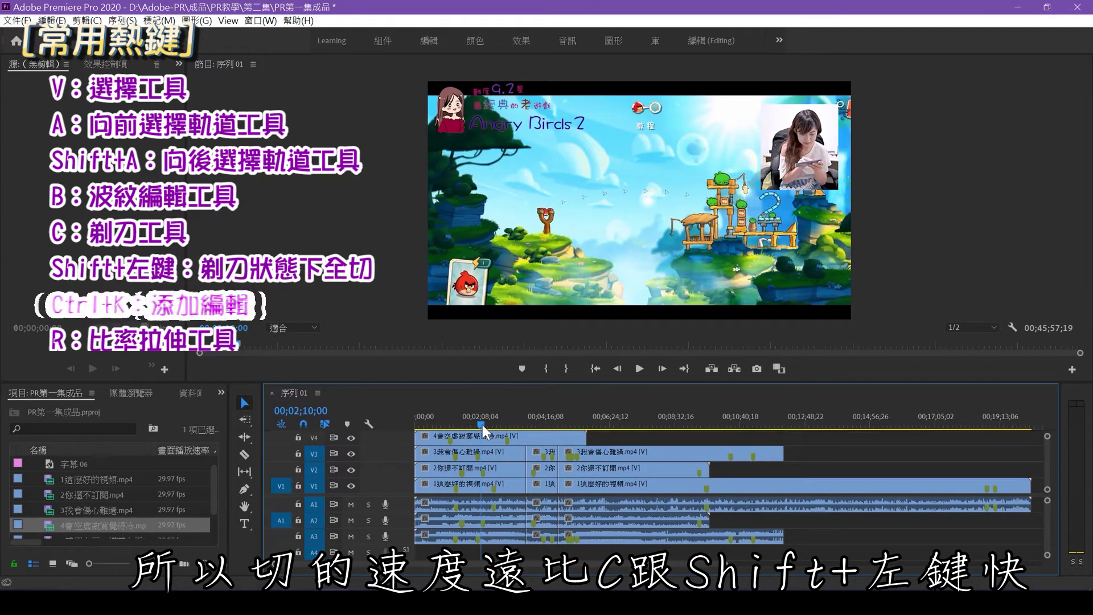
key(ctrl+k)
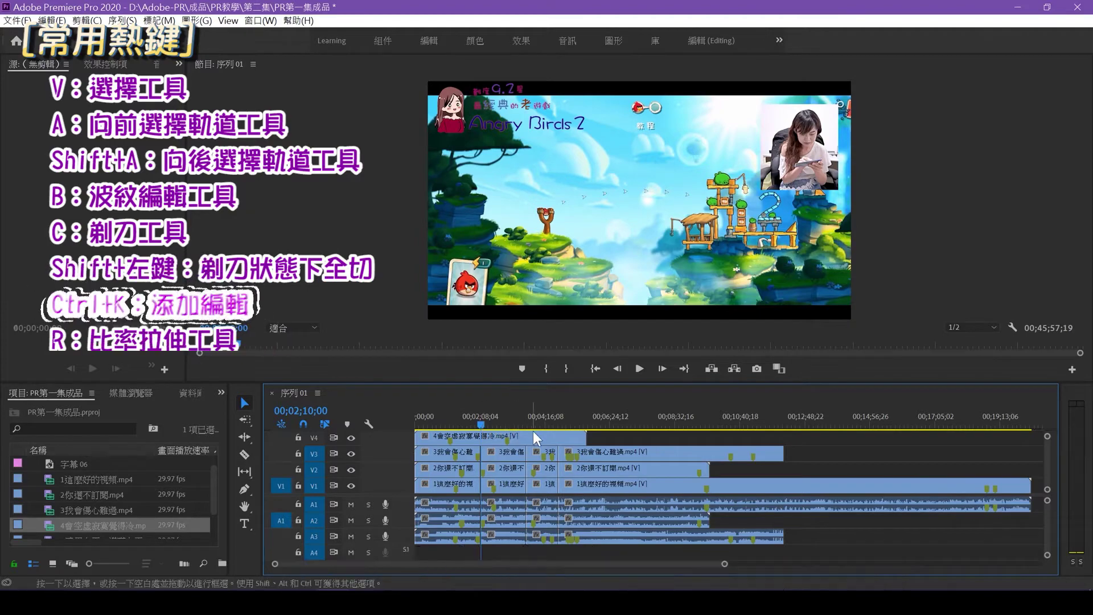
Select the clip on V4 and add an edit to it alone at 00;00;59;08
click(552, 436)
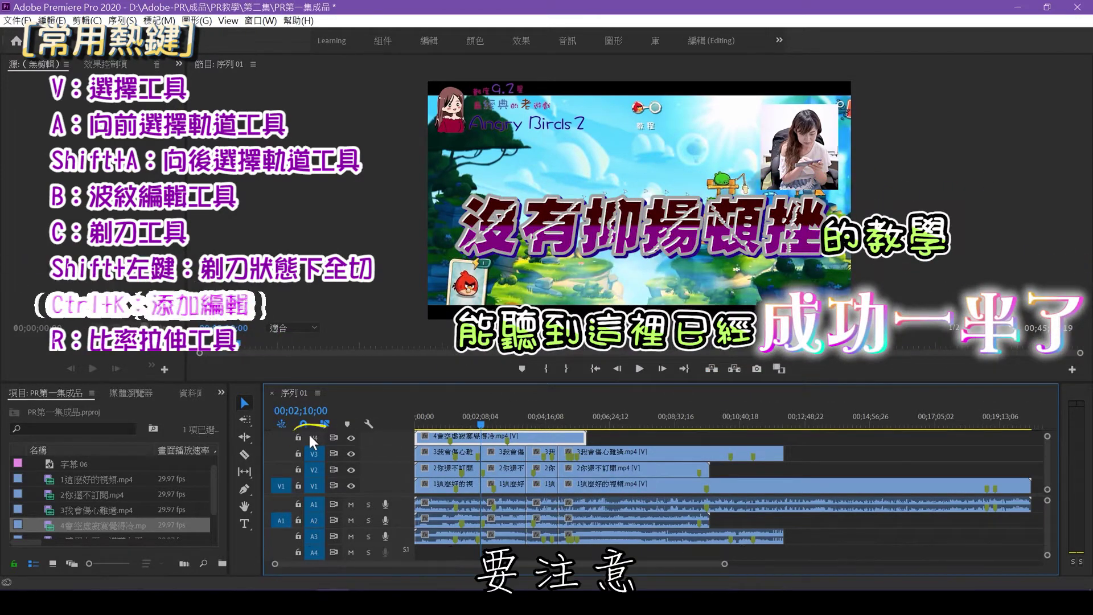
click(446, 418)
key(ctrl+k)
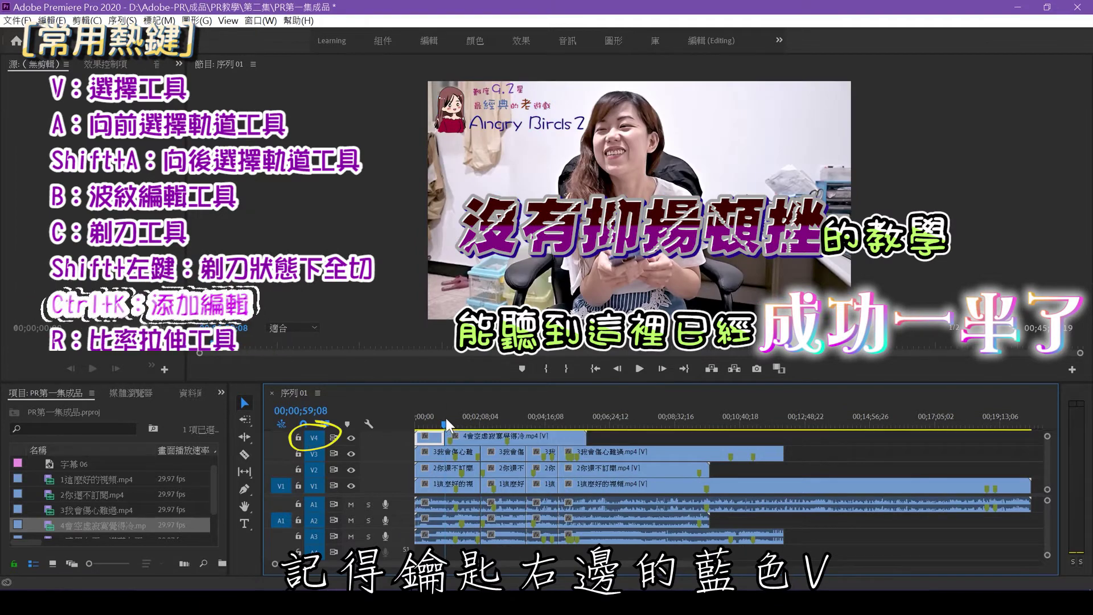
Add edits across all tracks, including V4, at about 00;02;50 and at 00;04;23;23
click(502, 417)
key(ctrl+shift+k)
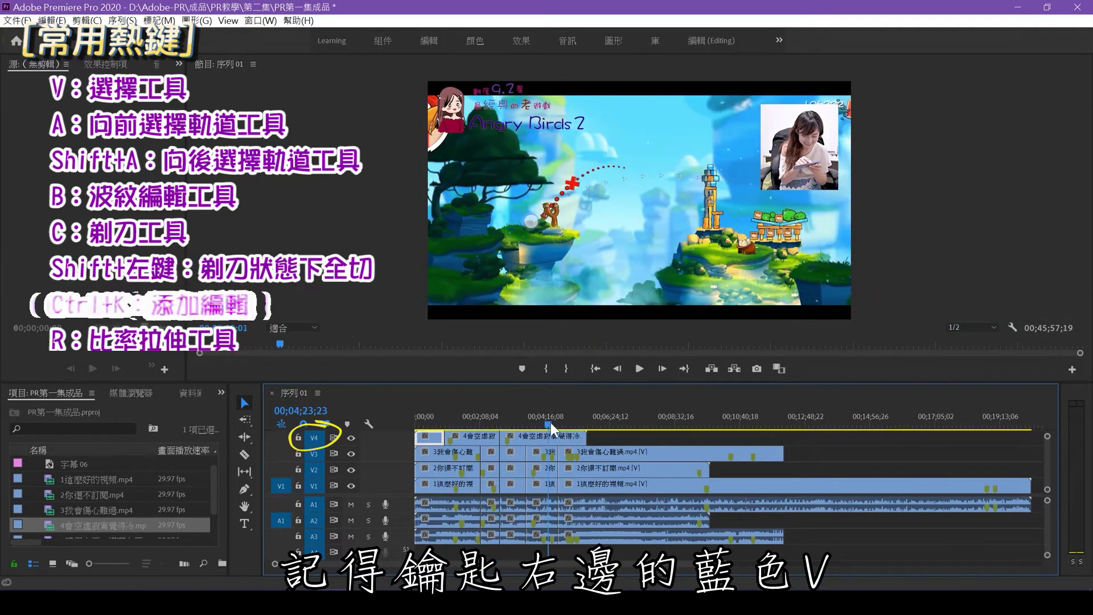
click(547, 422)
key(ctrl+k)
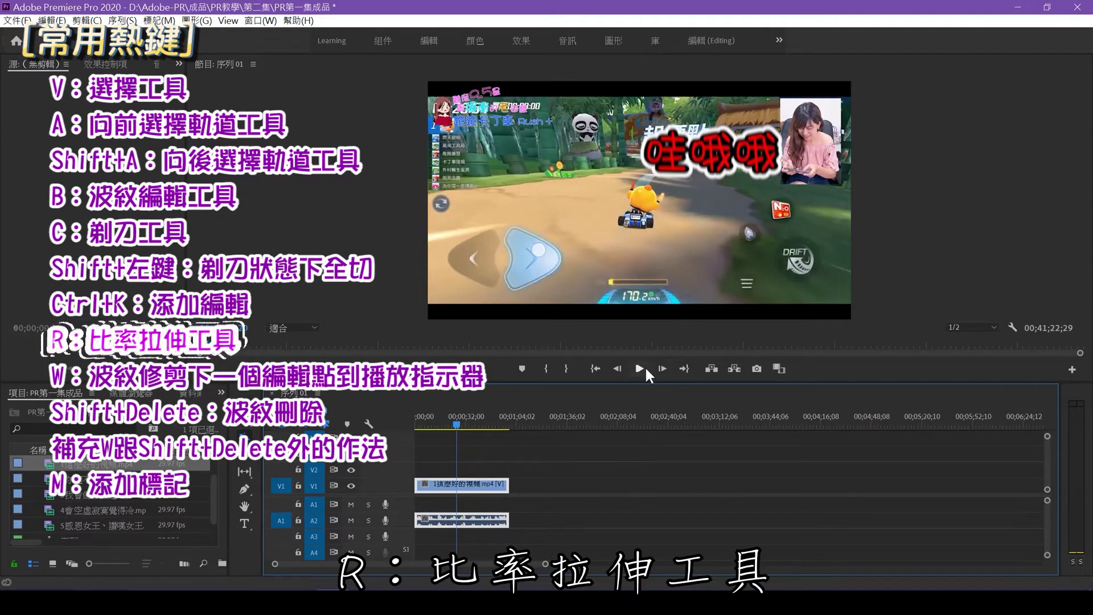
Play the sequence to preview the short V1 clip at its current speed
click(647, 369)
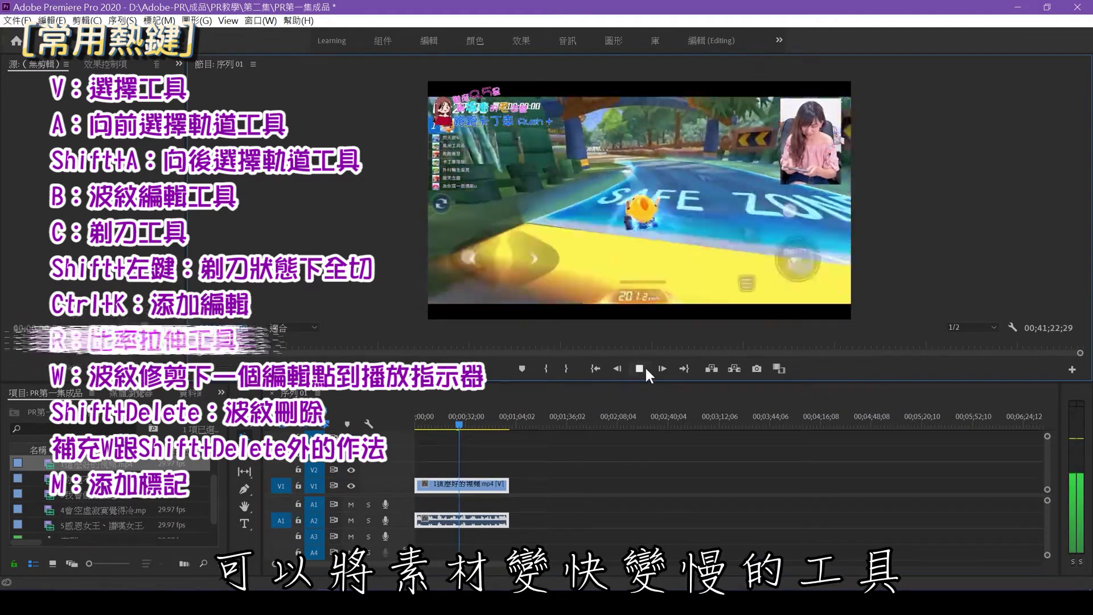
Stop playback, place the playhead at about 00;02;00, and rate stretch the V1 clip's end to it
click(646, 369)
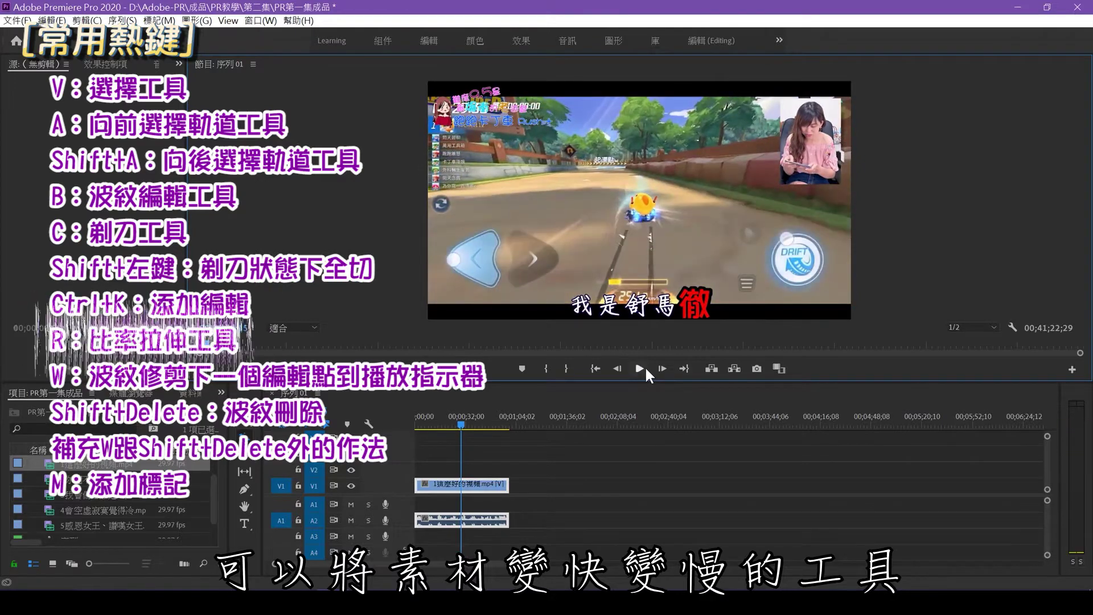
click(296, 411)
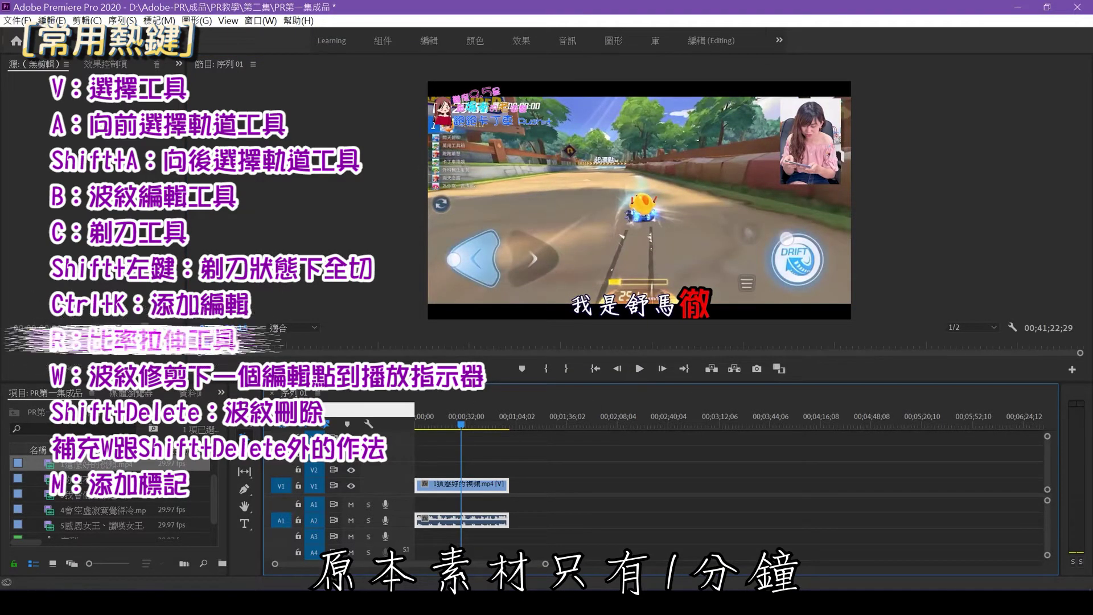
key(Return)
key(r)
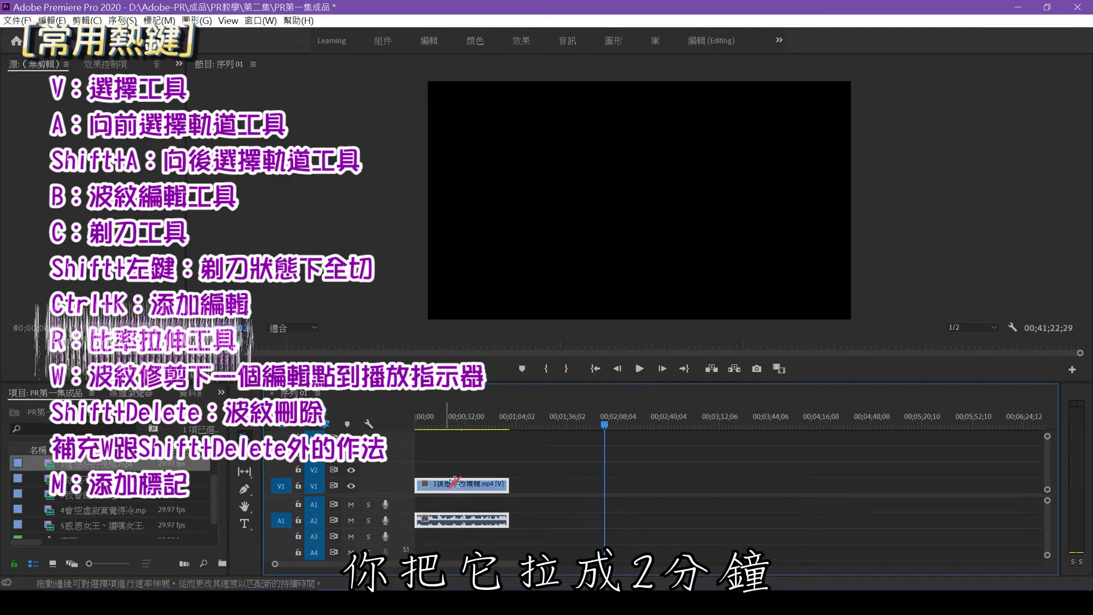
drag(505, 488, 599, 486)
Play part of the rate-stretched V1 clip to preview its slowed speed
click(492, 418)
click(640, 369)
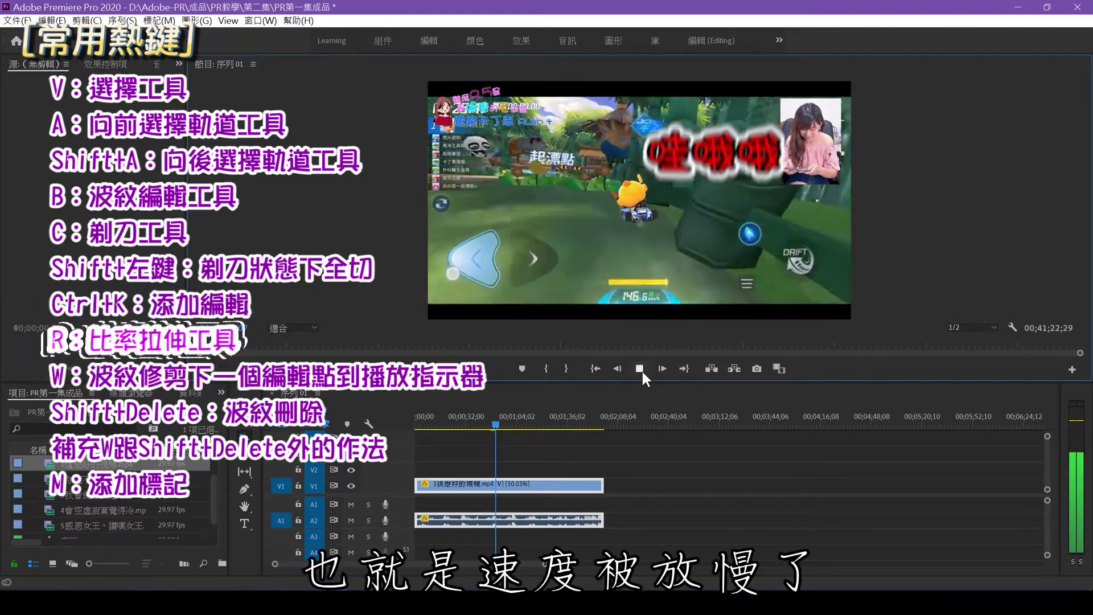
click(639, 369)
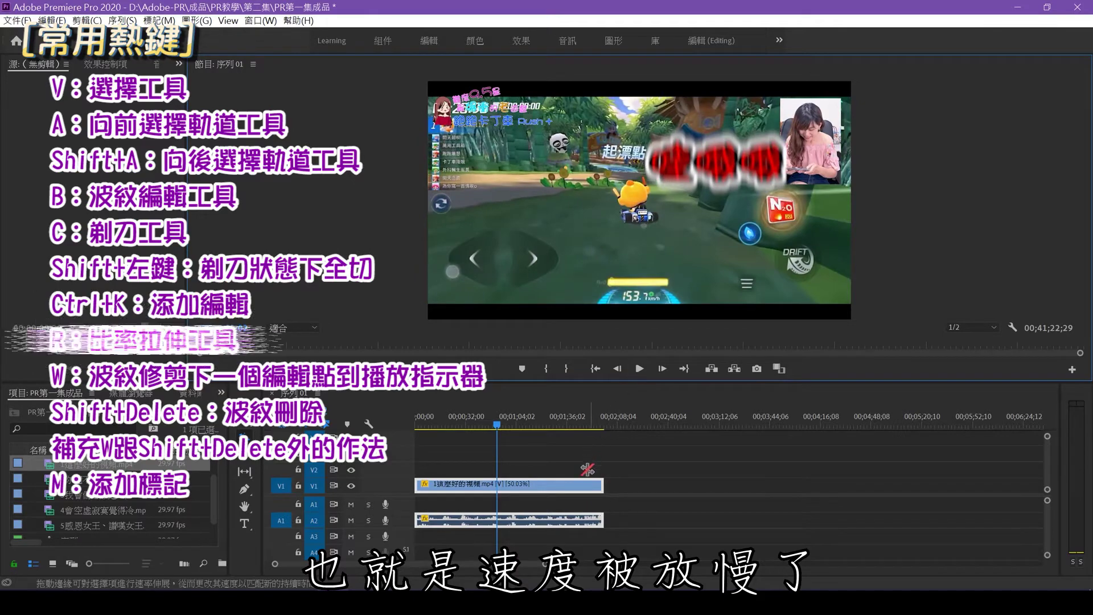
Open the Speed/Duration settings of the stretched V1 clip to examine the precise speed and duration controls
right_click(579, 487)
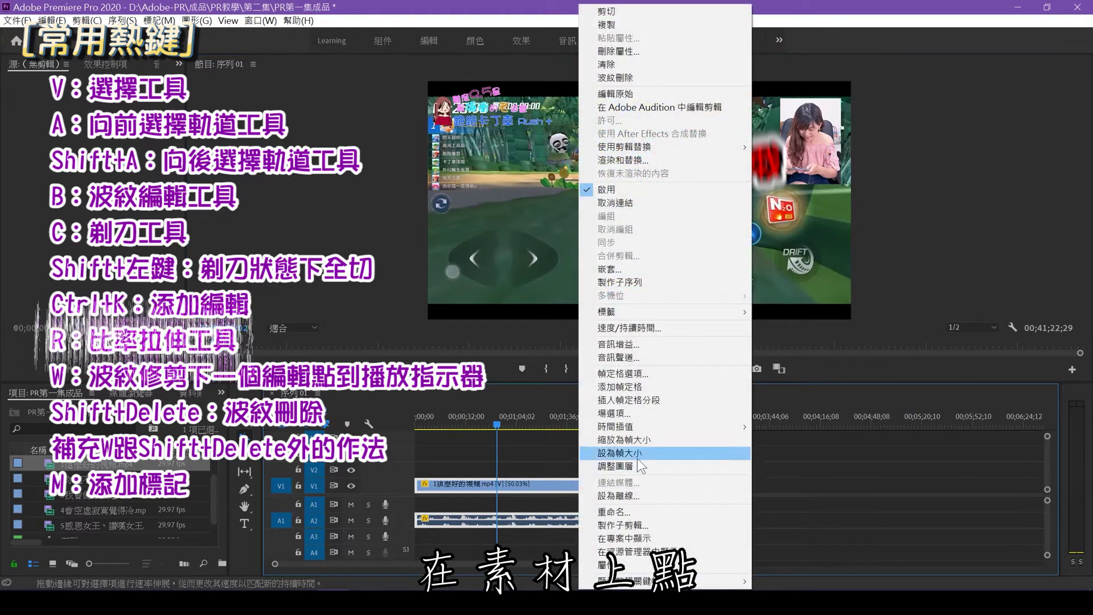
click(641, 328)
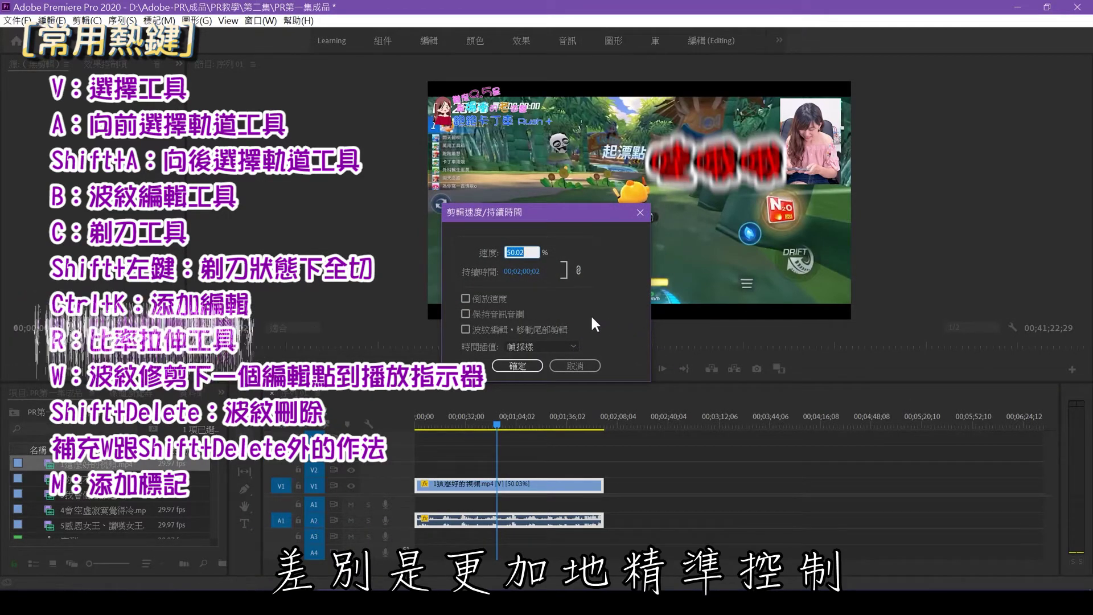
click(513, 313)
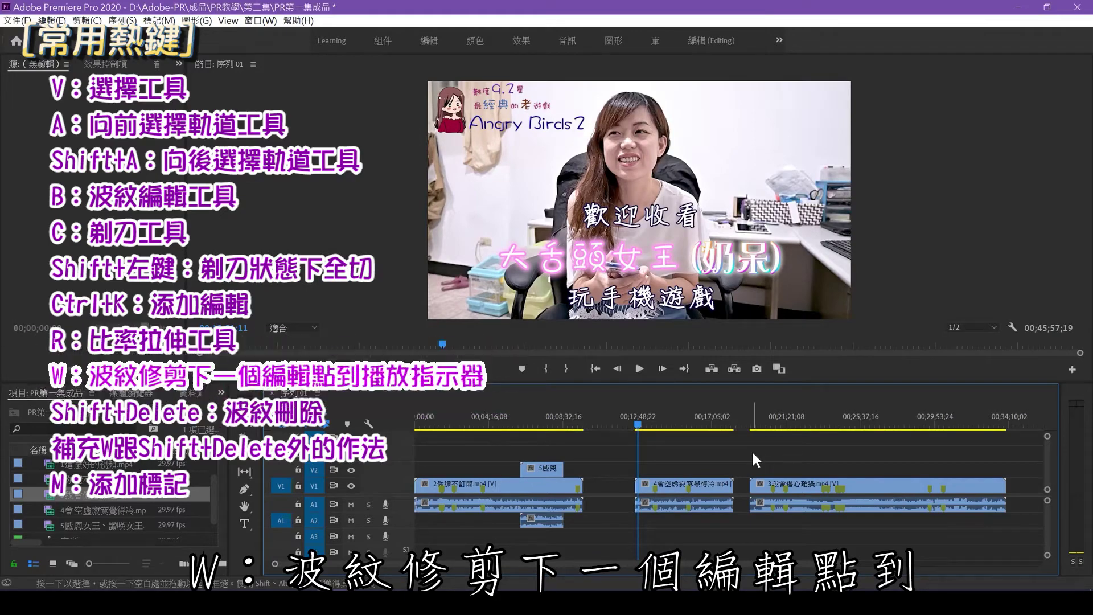
Try ripple trimming the next edit to the playhead near the start of 4會空虛寂寞覺得冷.mp4, undoing each trim
key(w)
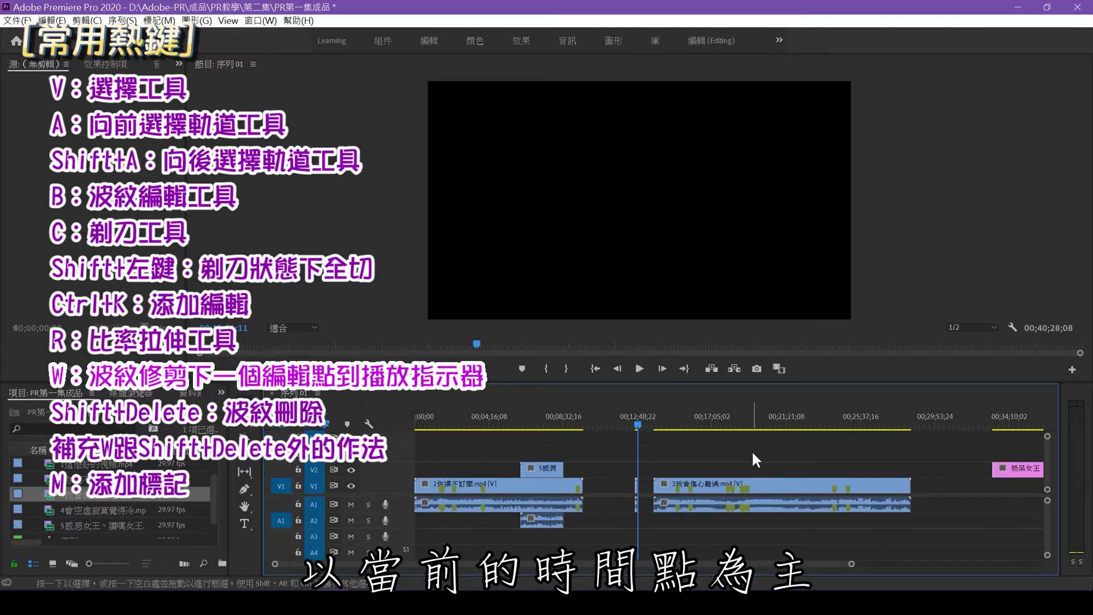
key(ctrl+z)
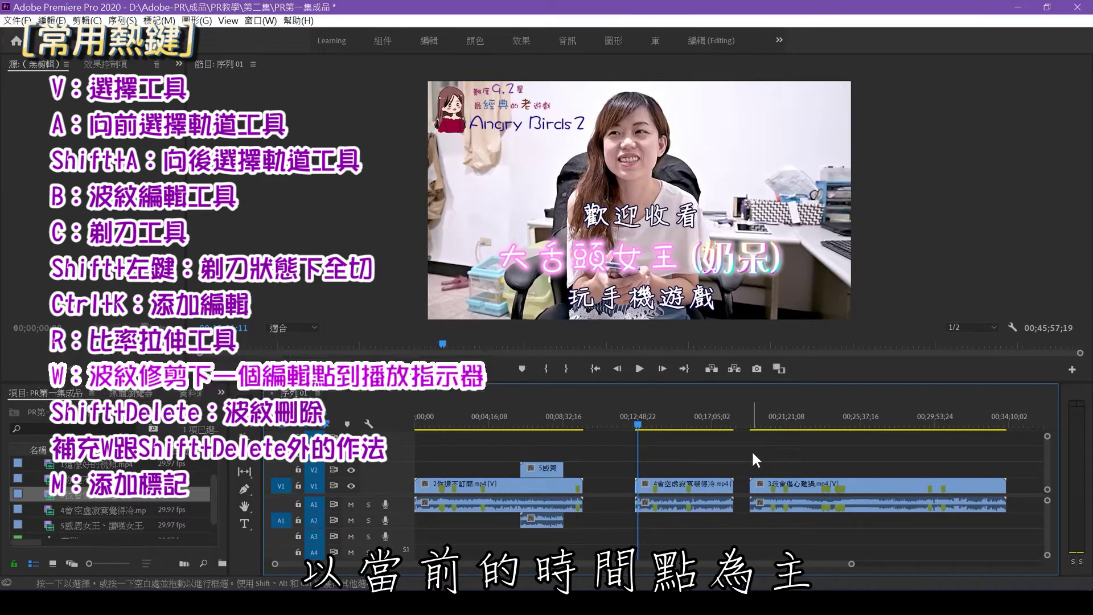
key(w)
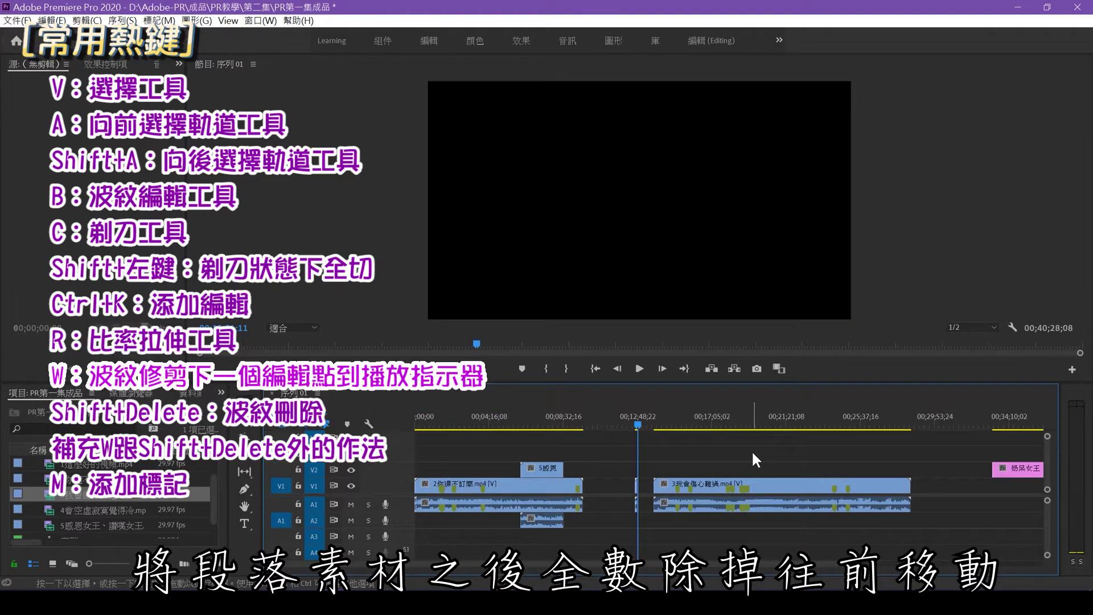
key(ctrl+z)
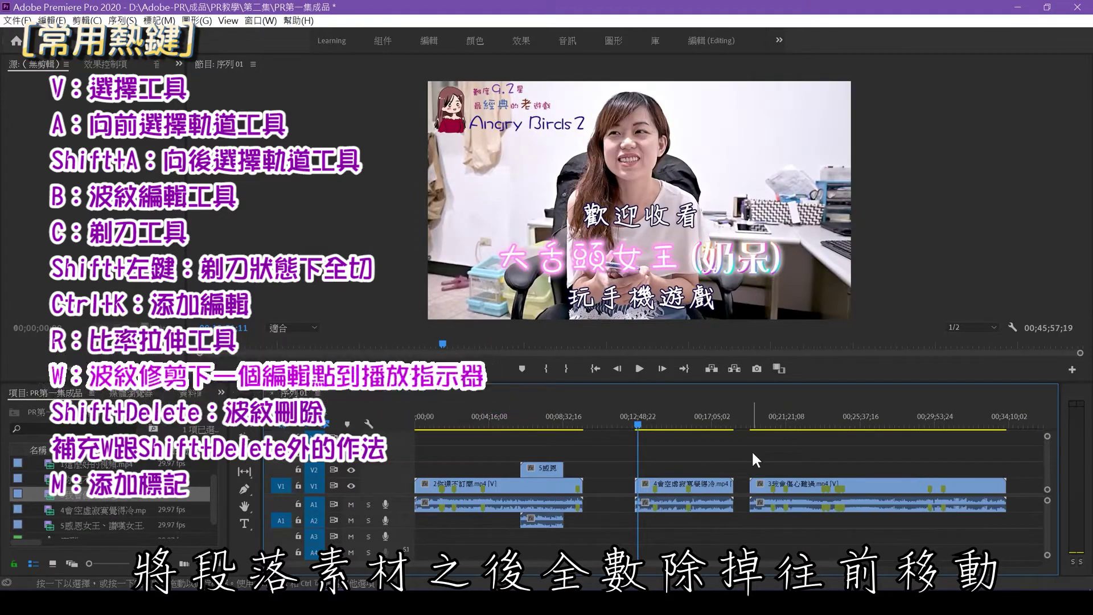
key(w)
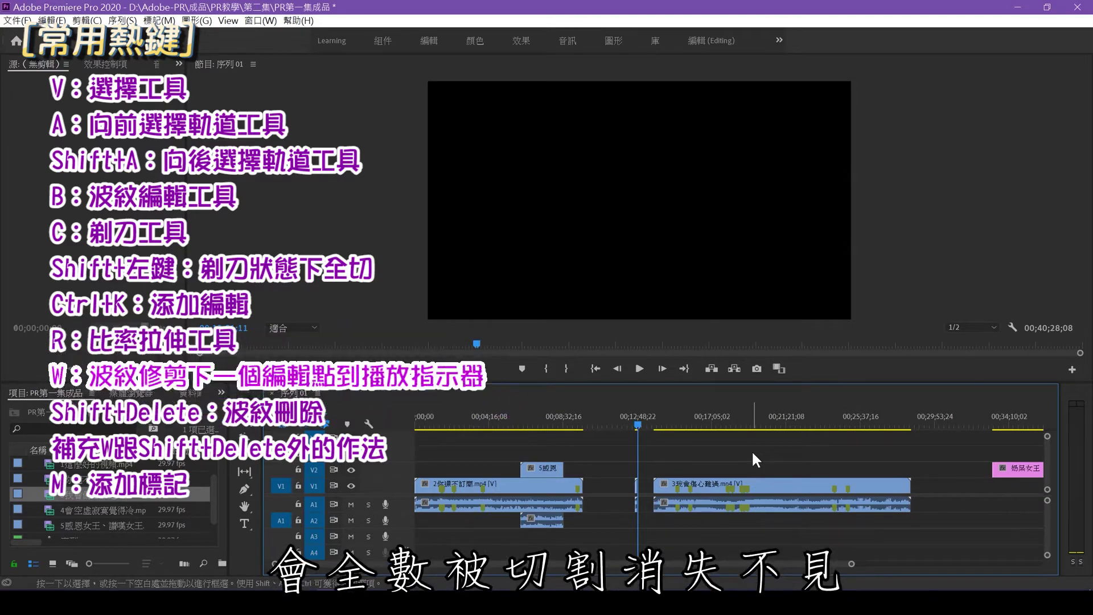
key(ctrl+z)
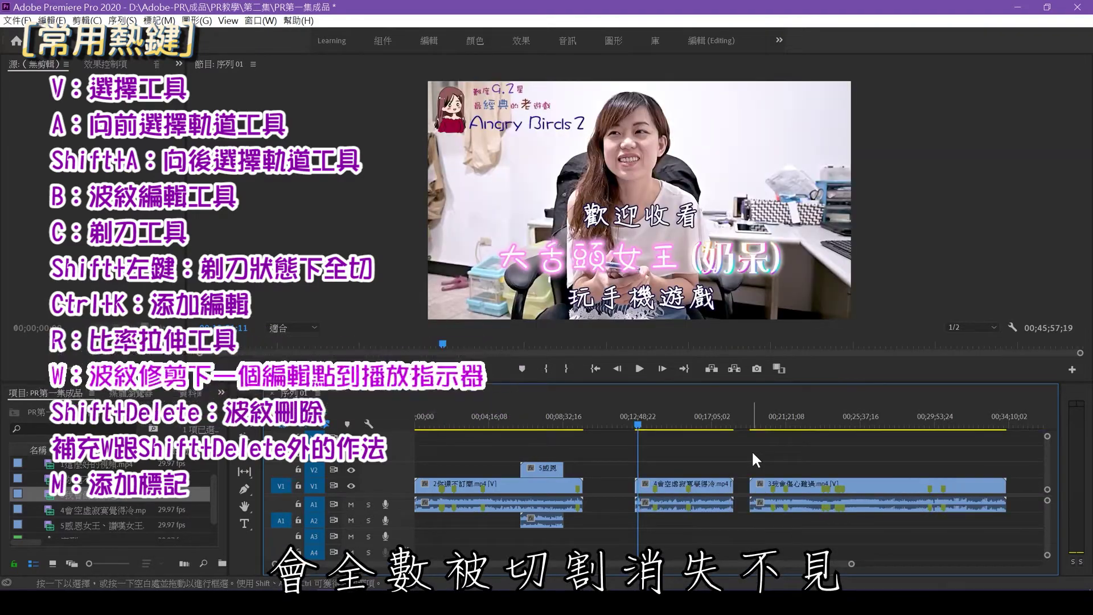
Move the playhead to 00;06;55;16 and try ripple trimming the next edit to it across the targeted tracks, undoing each trim
click(536, 421)
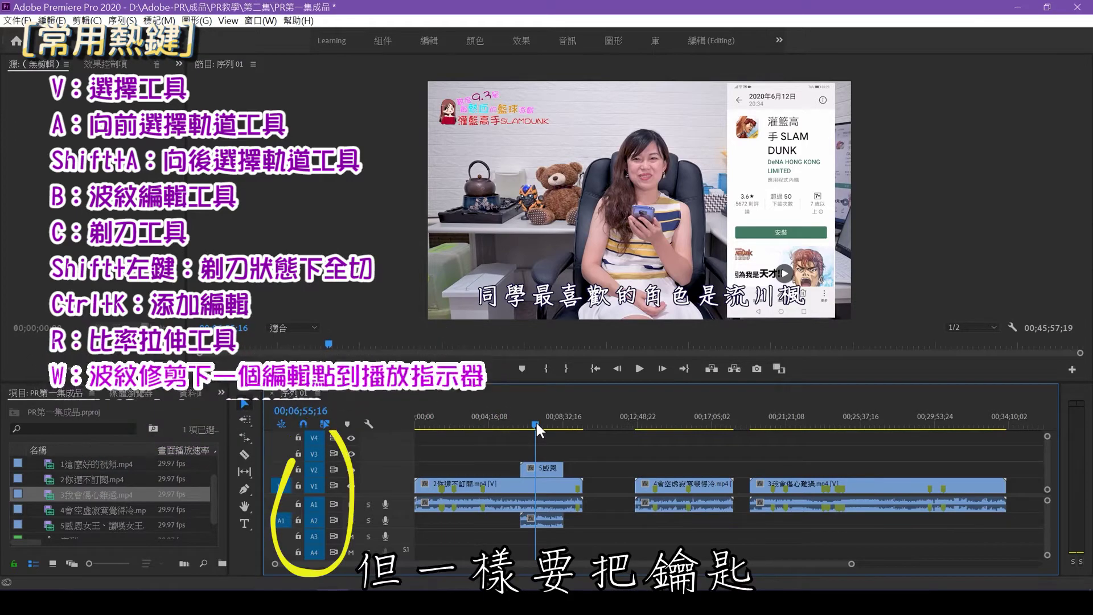
key(w)
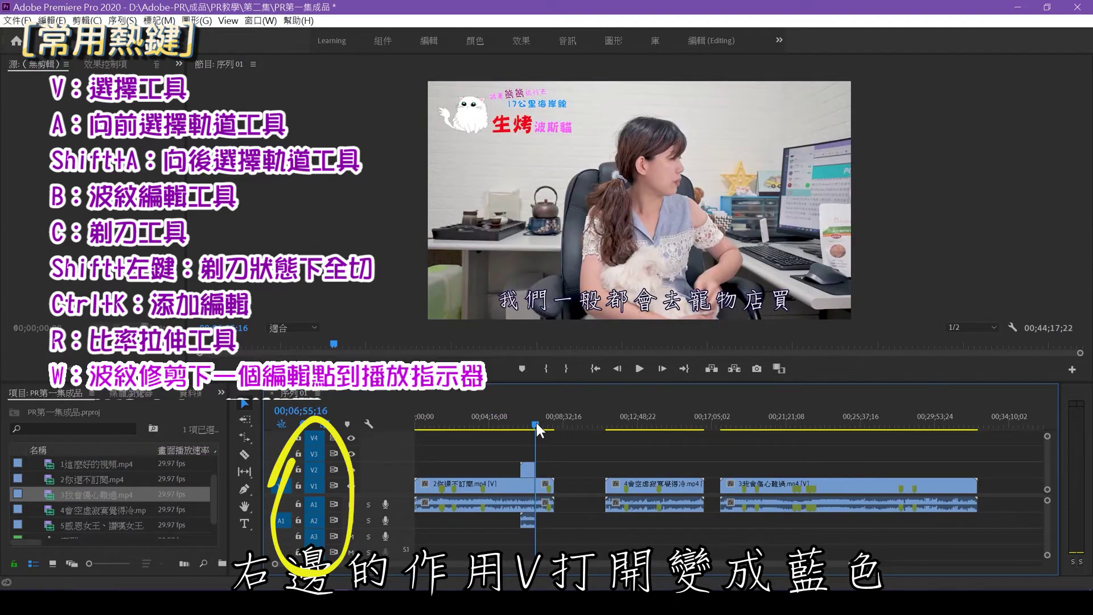
key(ctrl+z)
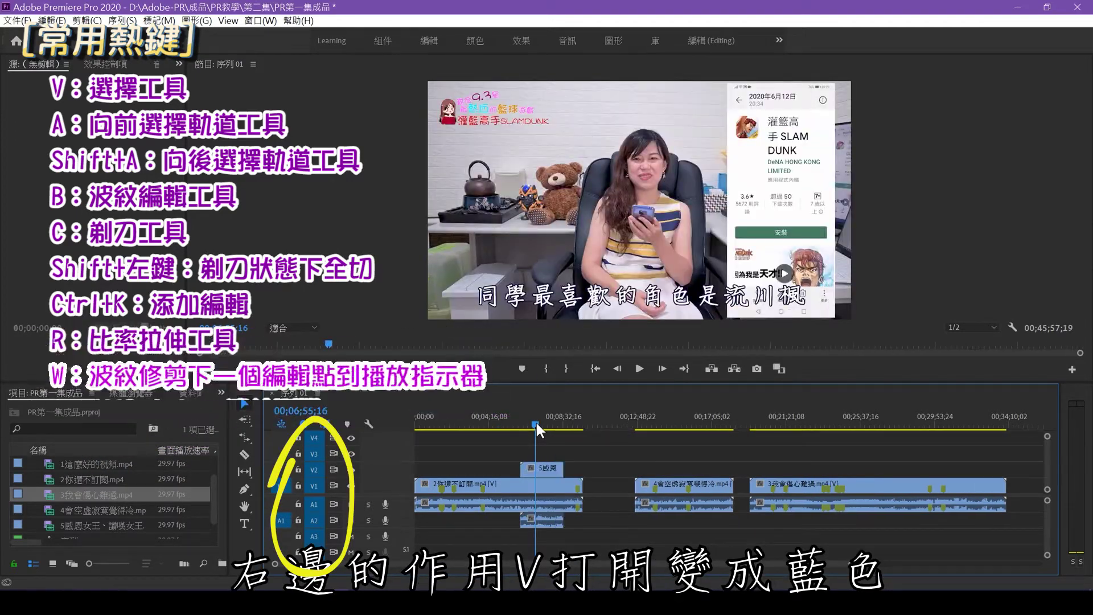
key(w)
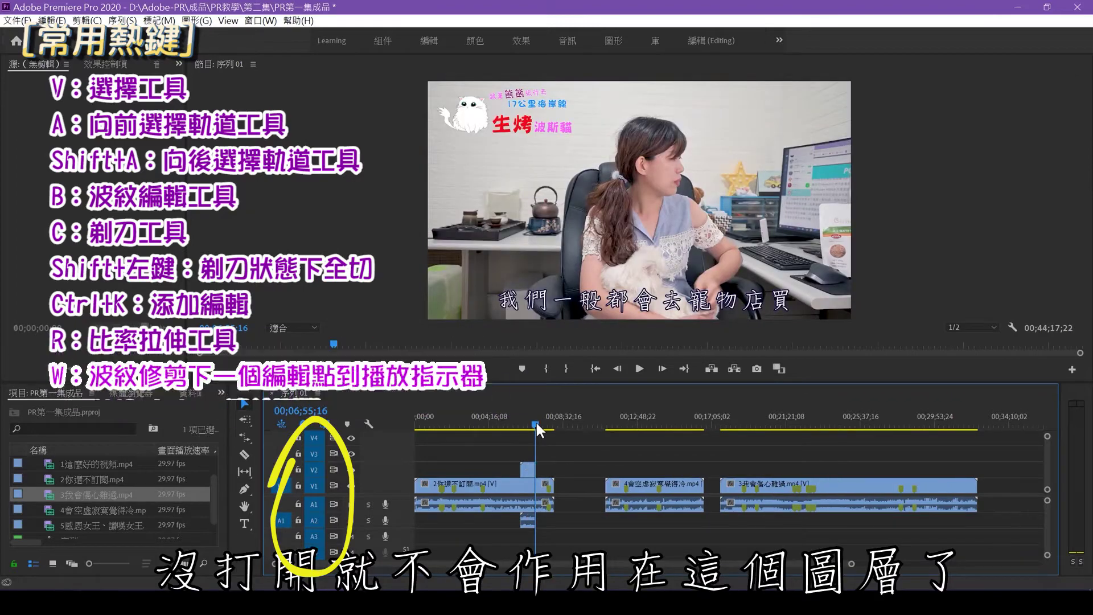
key(ctrl+z)
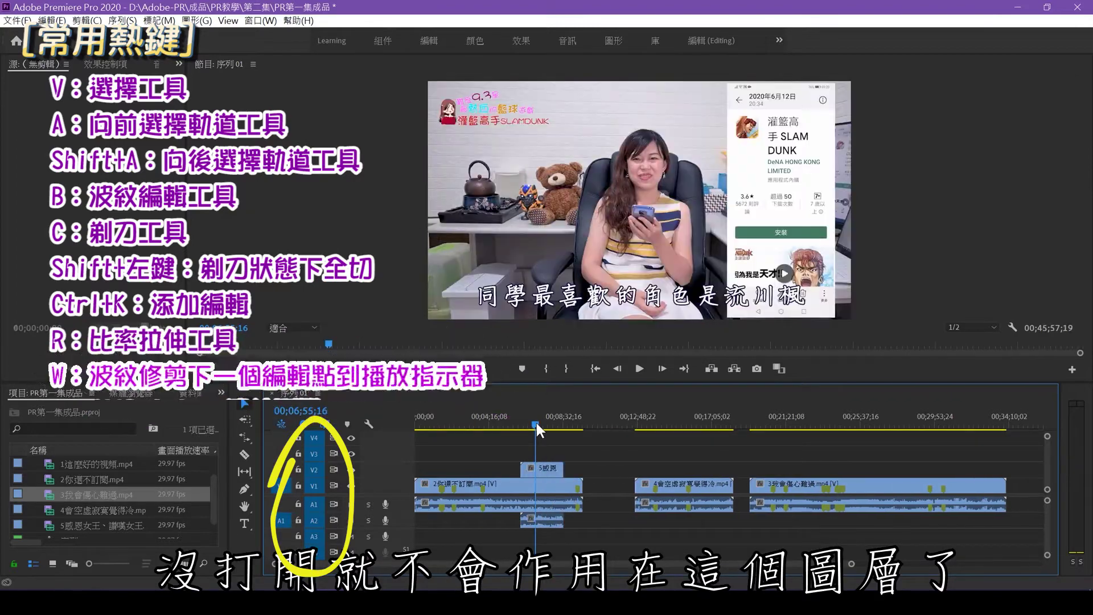
key(w)
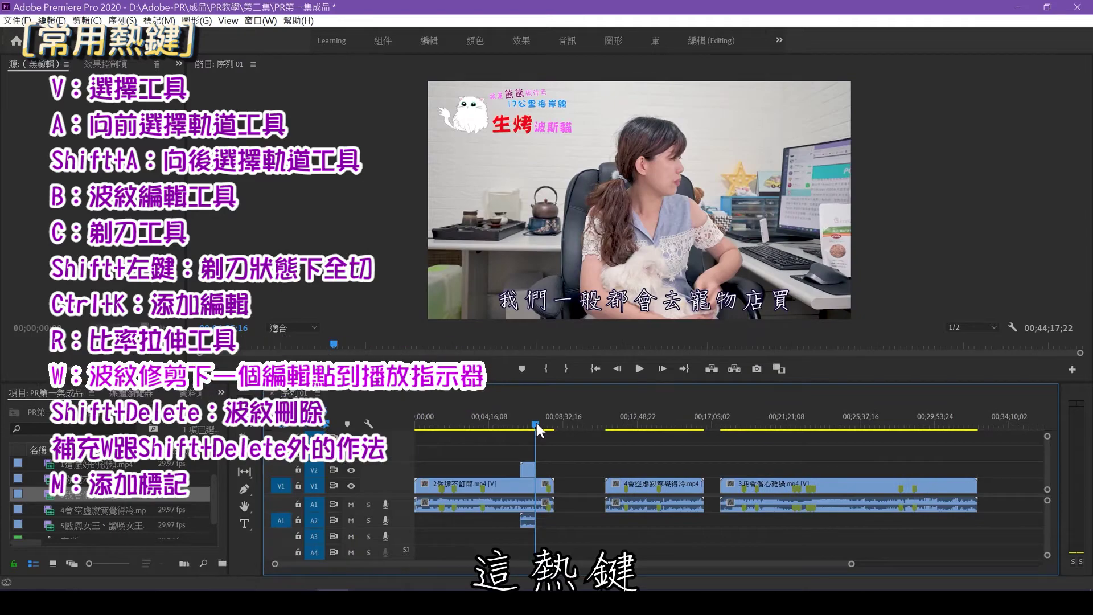
key(ctrl+z)
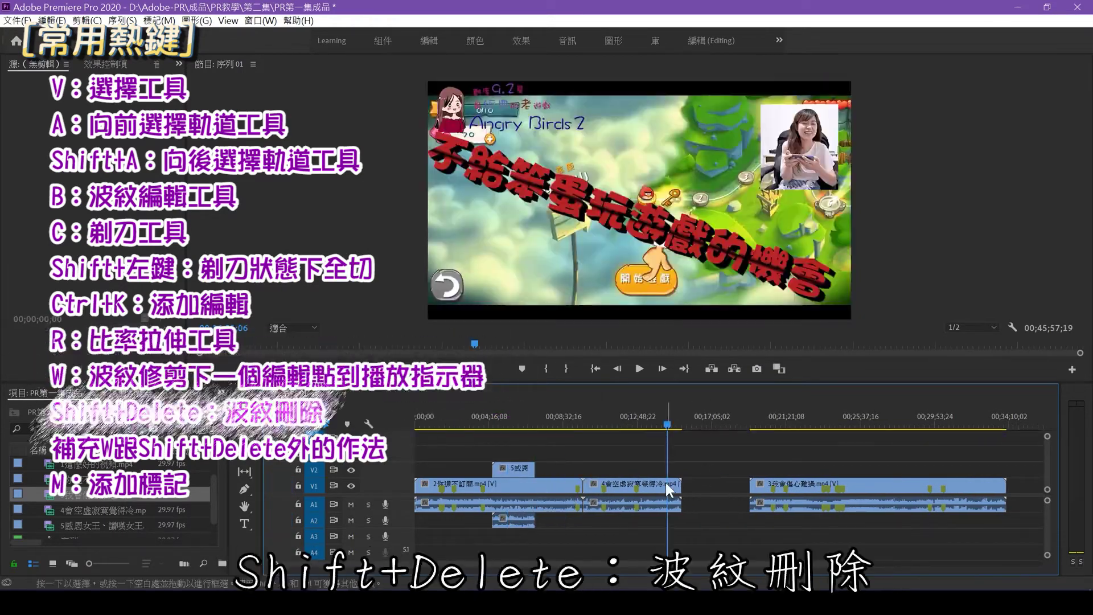
Try ripple deleting the whole clip 4會空虛寂寞覺得冷.mp4 from V1, undoing each deletion
click(665, 483)
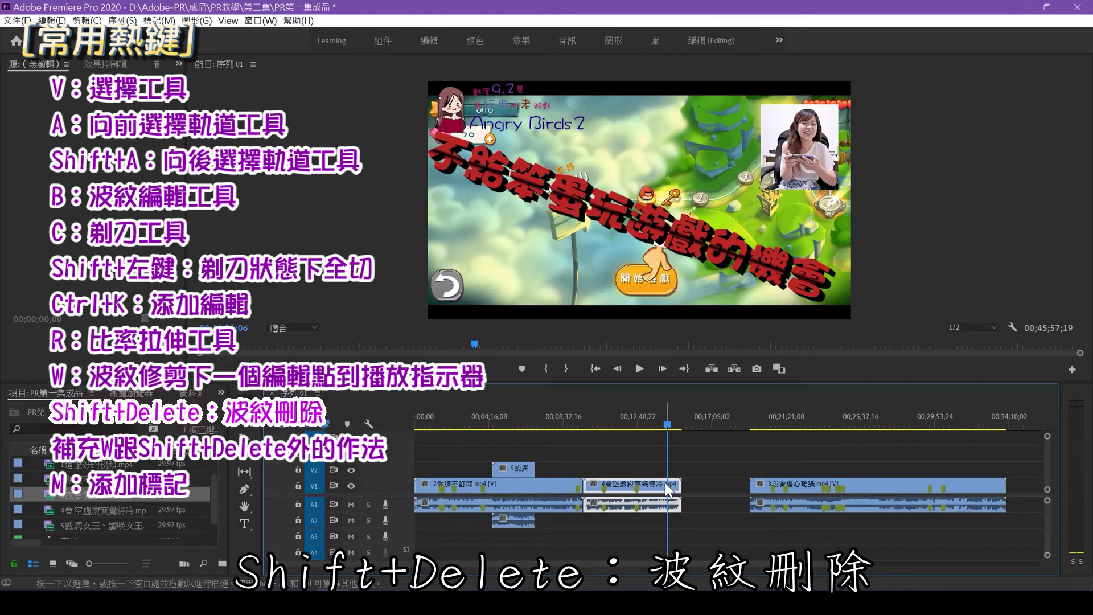
key(shift+Delete)
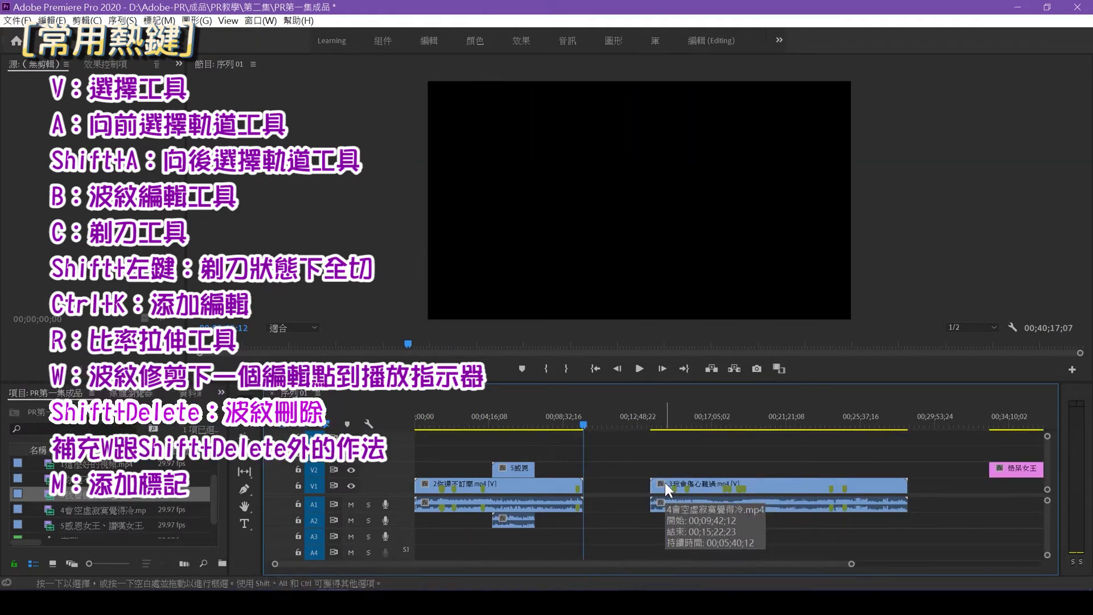
key(ctrl+z)
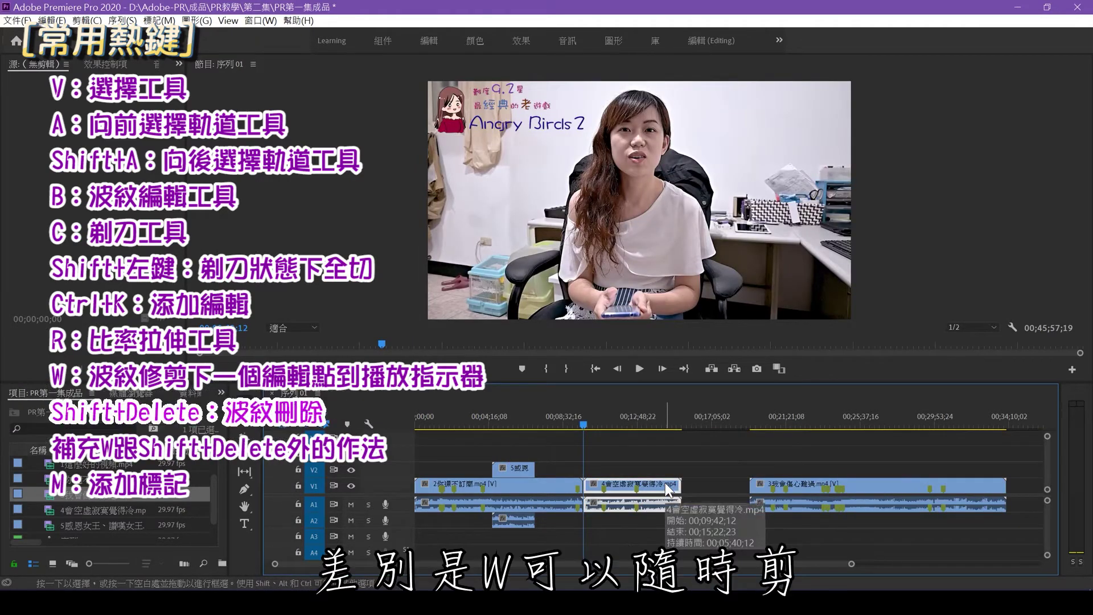
key(shift+Delete)
key(ctrl+z)
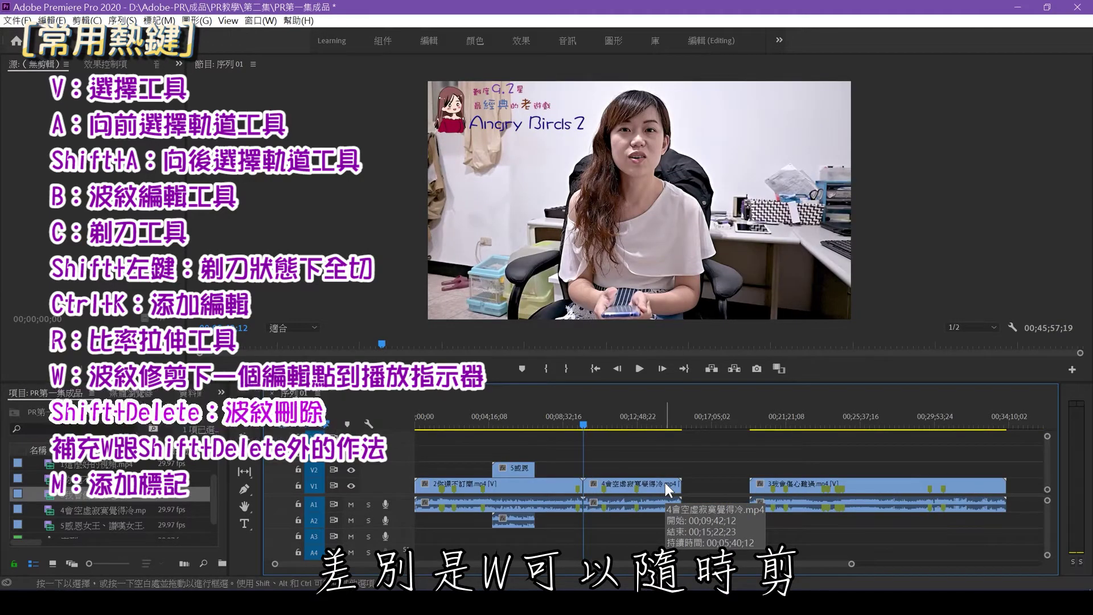
click(665, 482)
key(shift+Delete)
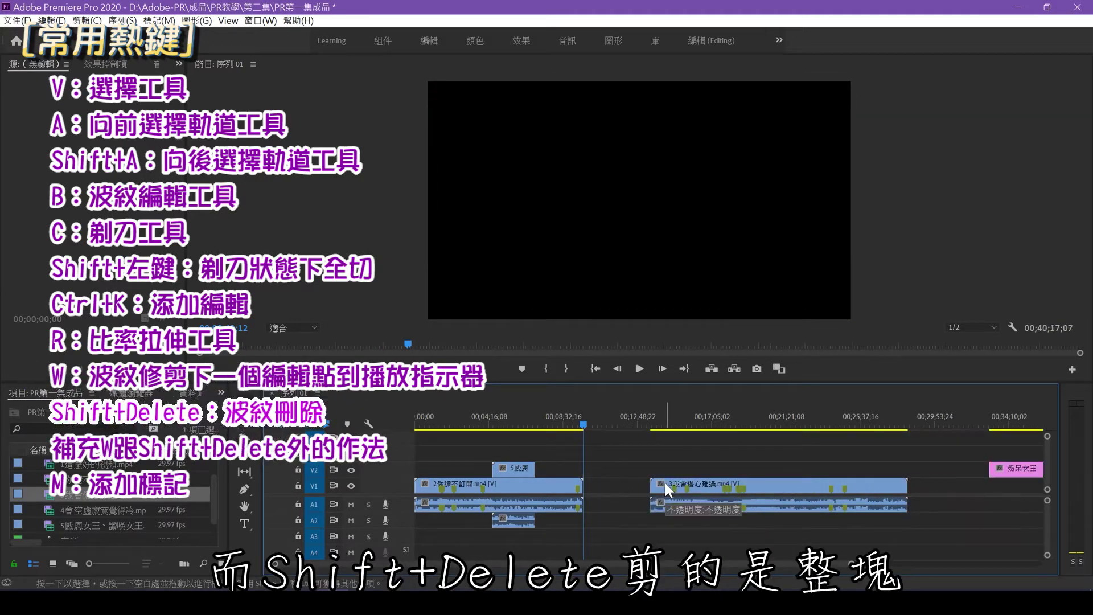
key(ctrl+z)
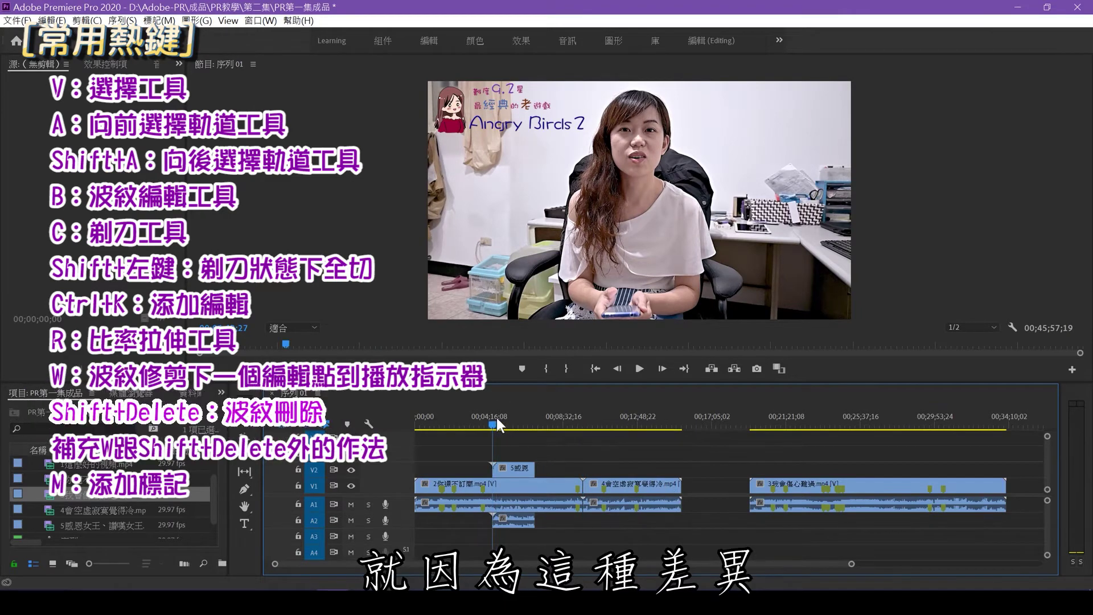
Place the playhead at the start of the V2 clip 5感恩女王、讚嘆女王.mp4 and select that clip
drag(498, 420, 493, 422)
key(Left)
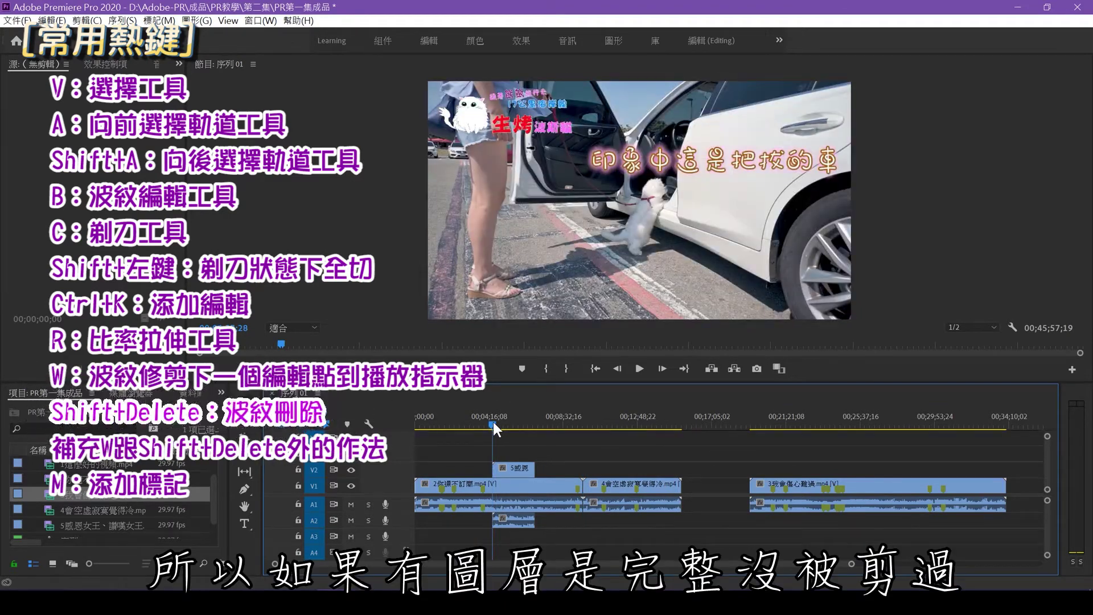
click(507, 470)
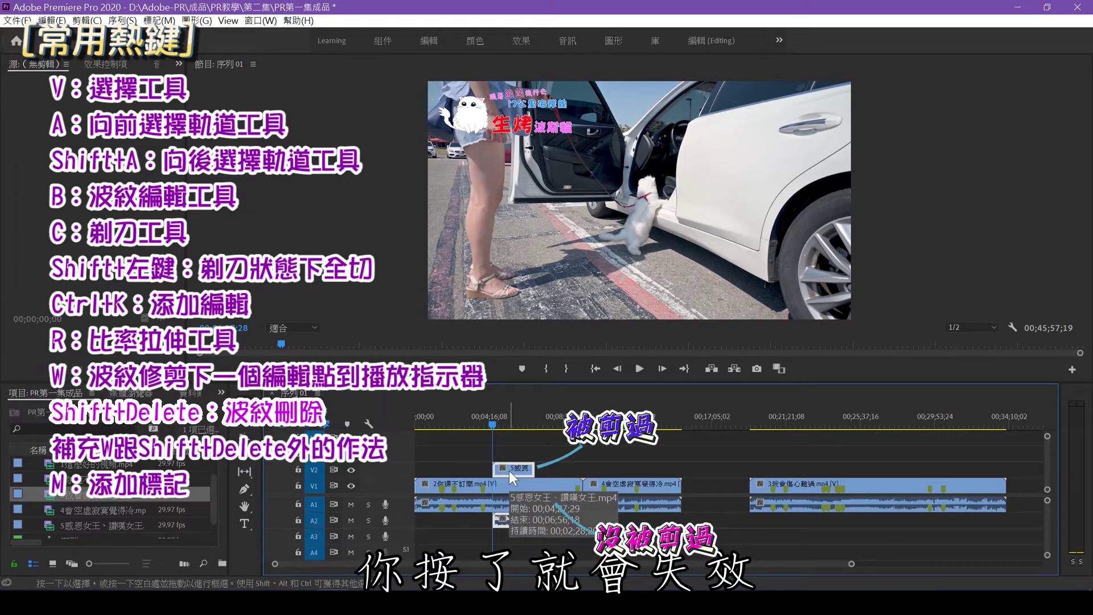
click(513, 482)
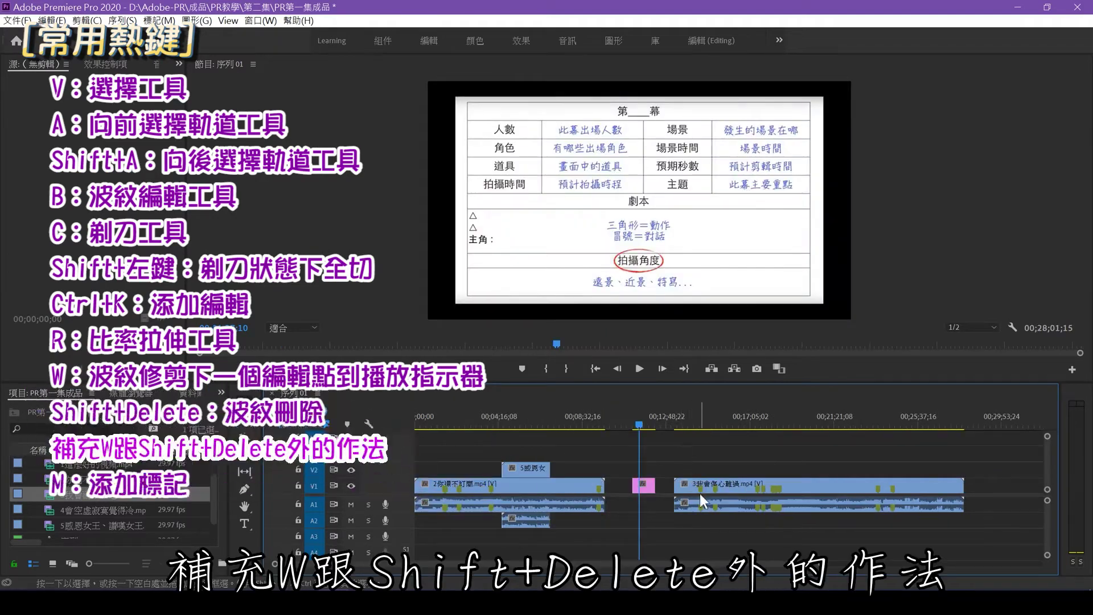
Overwrite the pink V1 clip by moving 3我會傷心難過.mp4 earlier and 2你還不訂閱.mp4 later over it
drag(798, 486, 773, 490)
drag(640, 423, 635, 424)
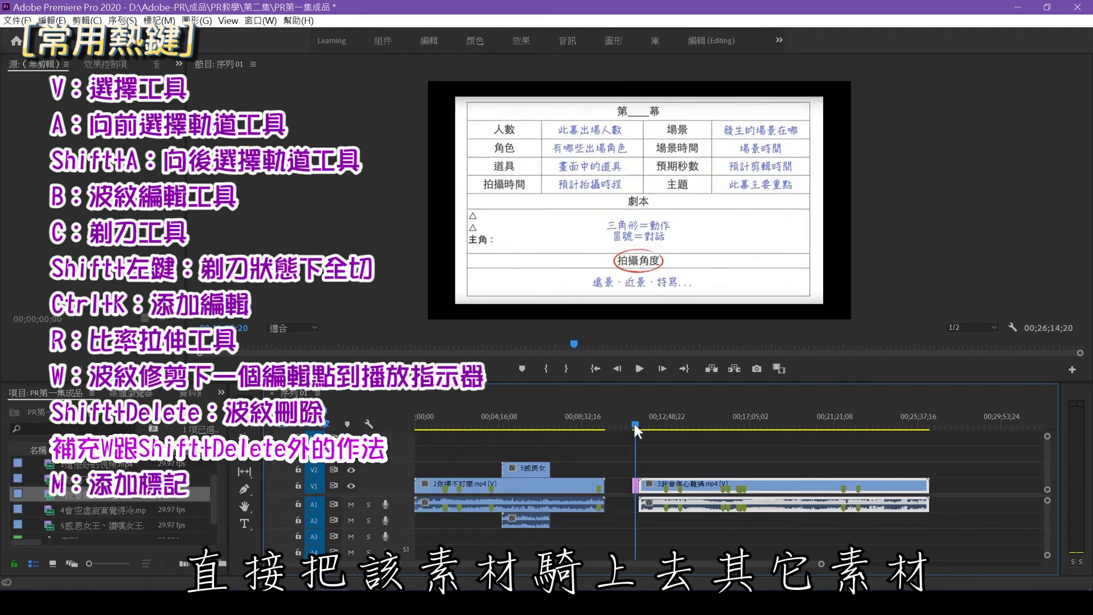
drag(567, 487, 602, 490)
click(628, 425)
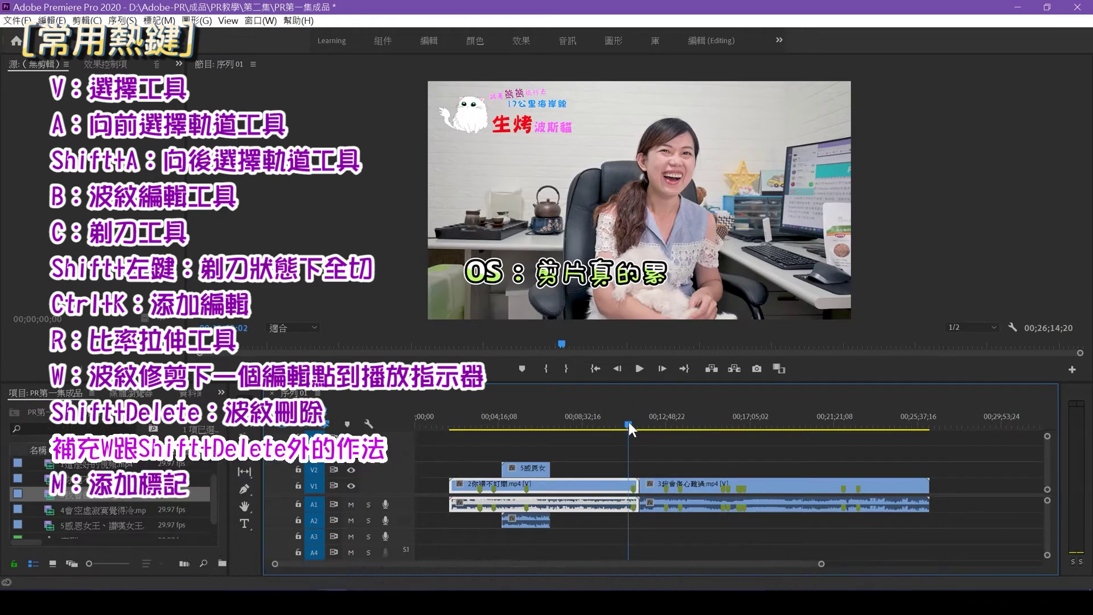
mouse_move(629, 424)
mouse_down()
mouse_move(648, 426)
mouse_move(630, 433)
mouse_up()
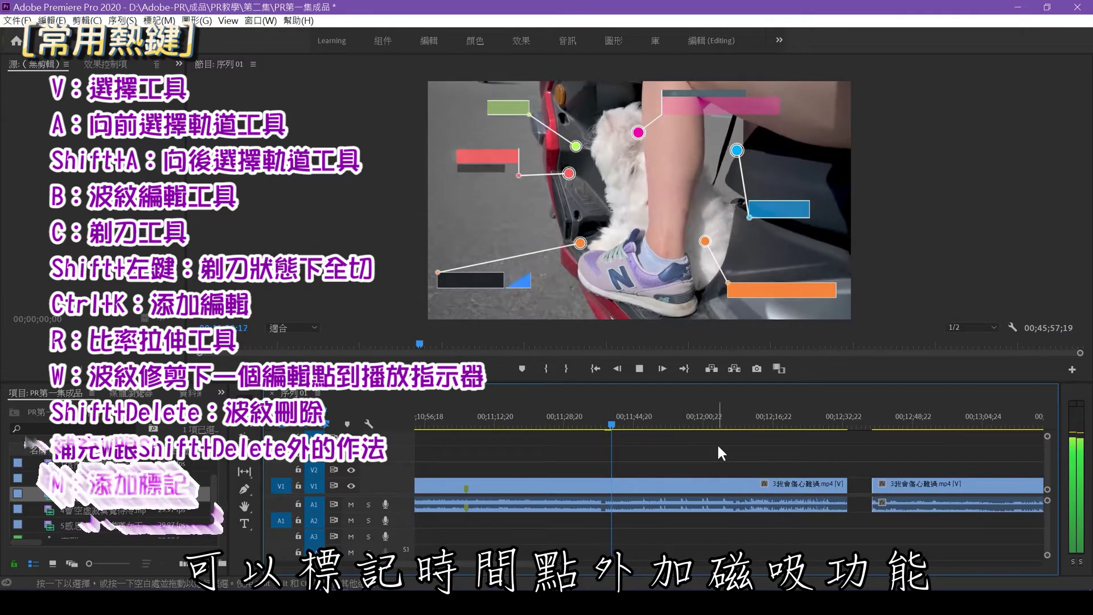
Add two sequence markers during playback at about 00;11;40 and 00;11;43
key(m)
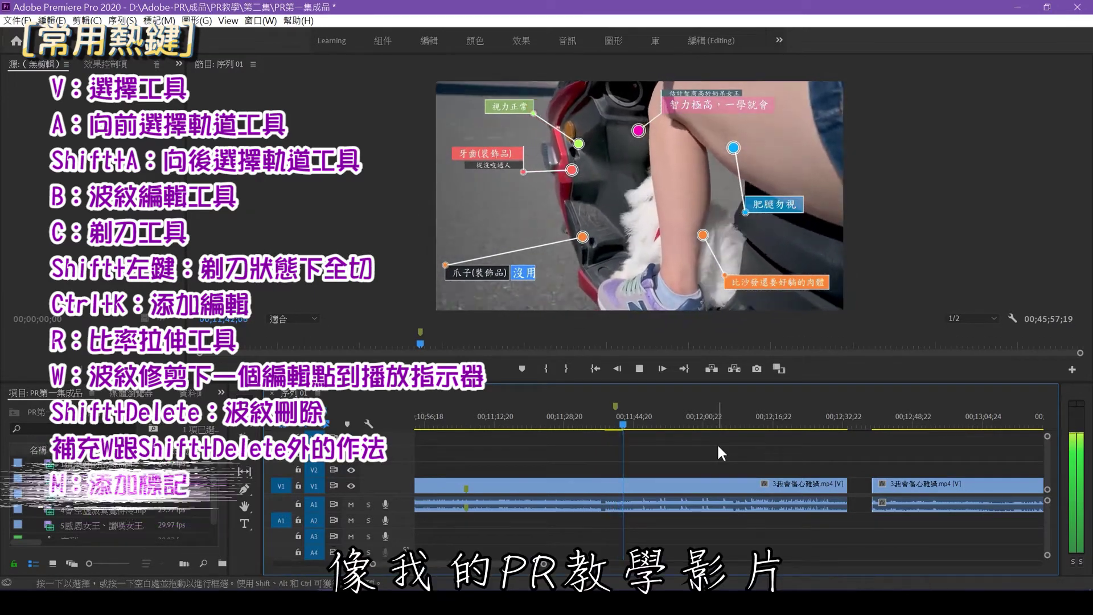
key(m)
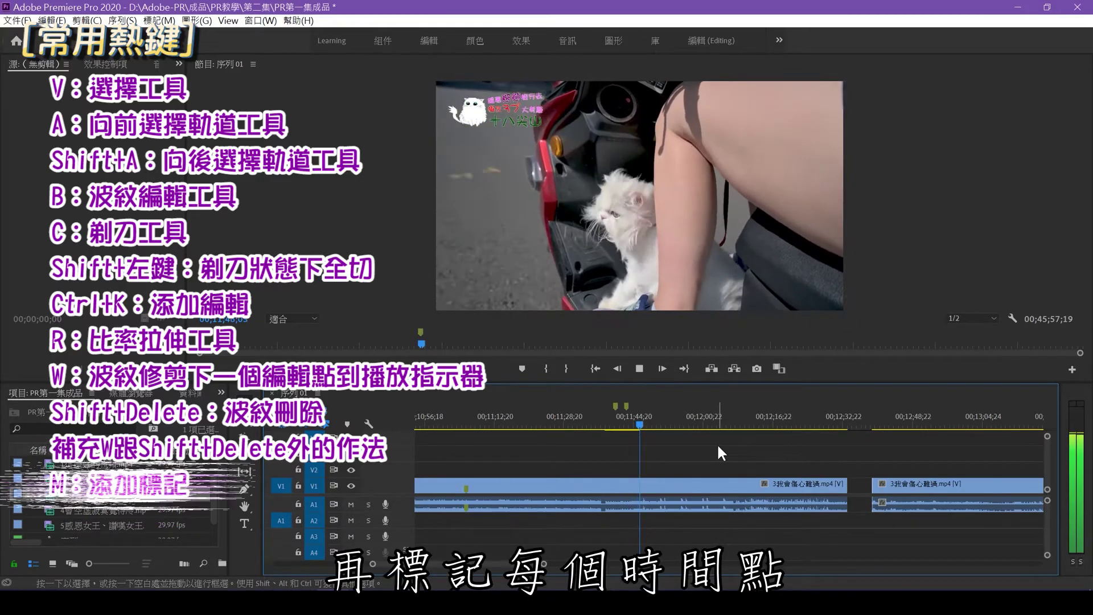
During playback, add a sequence marker at about 00;11;46 and clip markers on 3我會傷心難過.mp4 on V1 from about 00;11;49 onward
key(m)
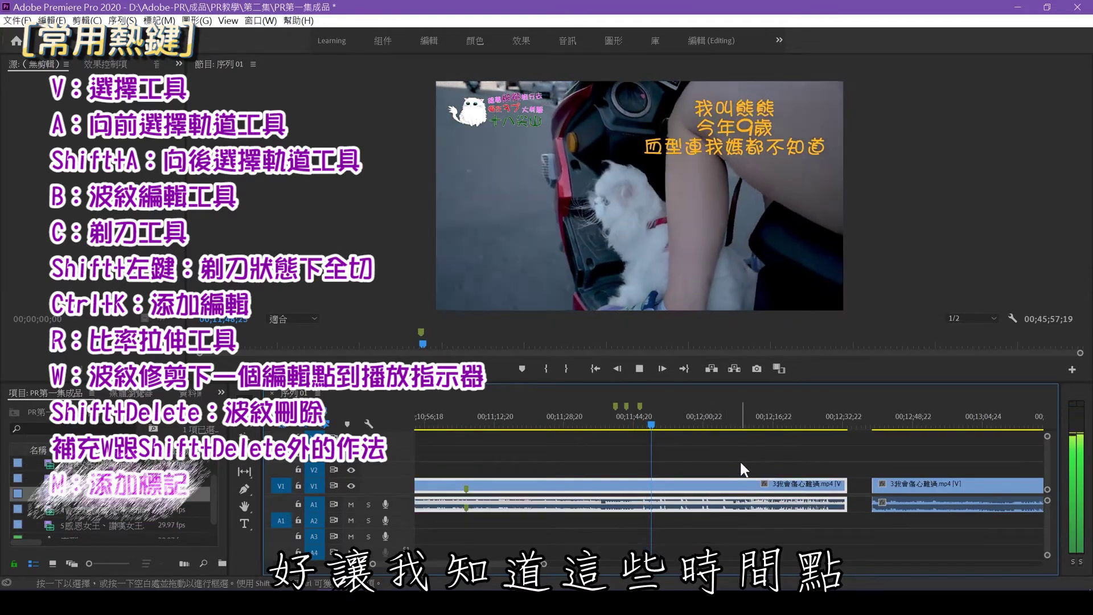
key(m)
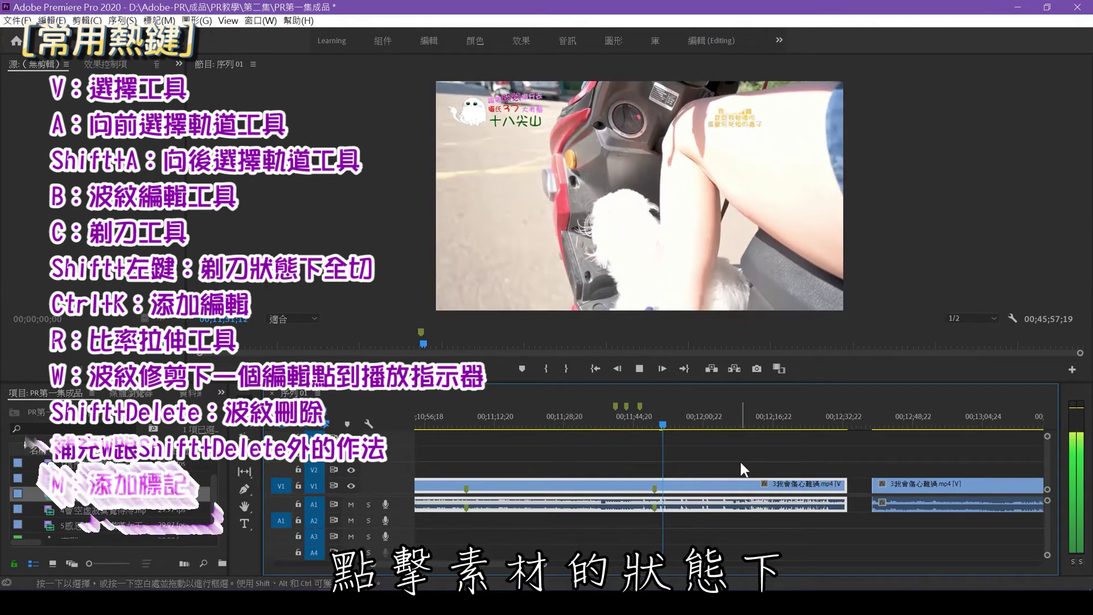
key(m)
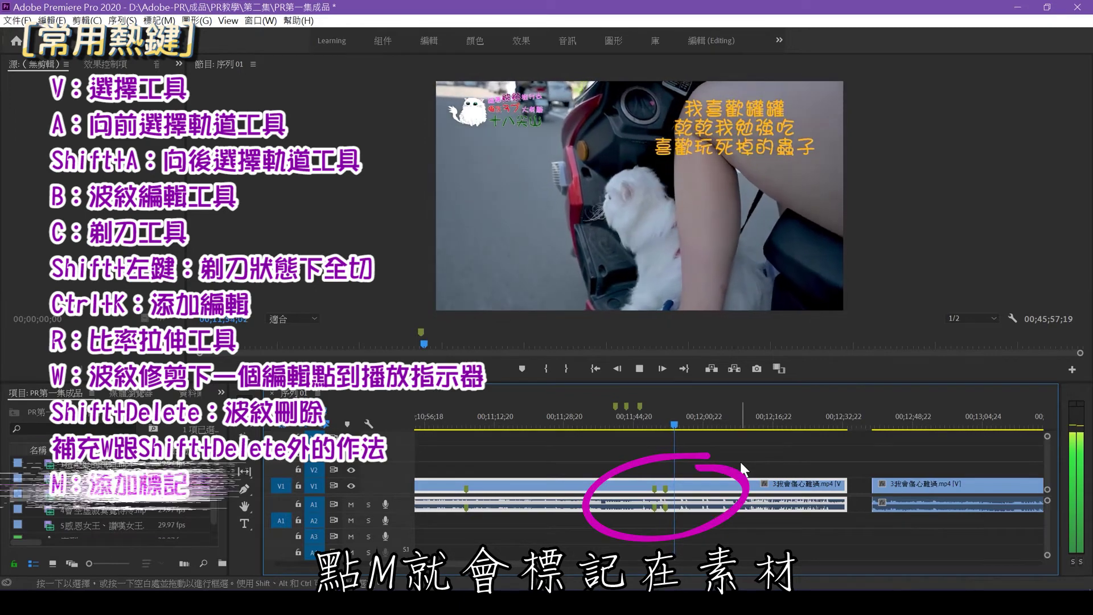
key(m)
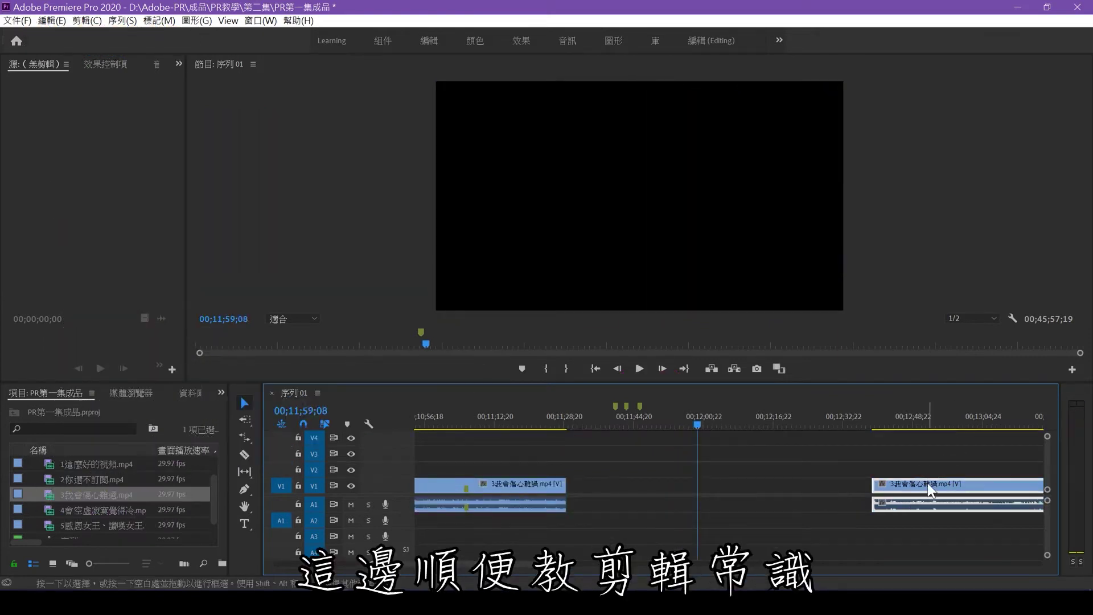
Move the later V1 clip 3我會傷心難過.mp4 earlier to close the gap after the preceding clip
drag(927, 483, 626, 490)
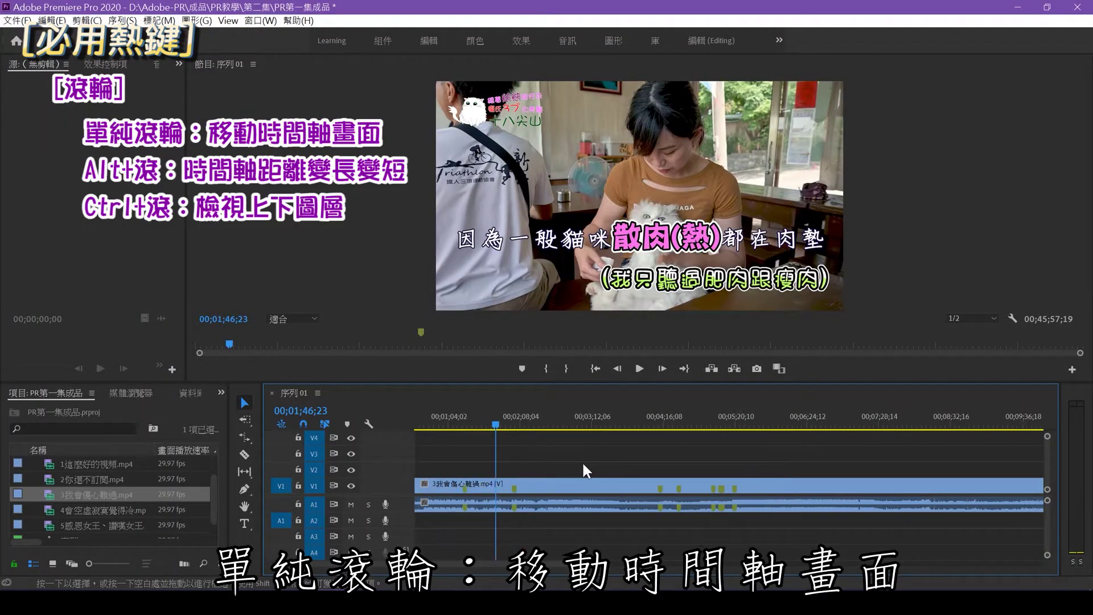
Browse the timeline by moving along it, changing its time scale, and looking through the stacked video and audio tracks
scroll(584, 465, down, 5)
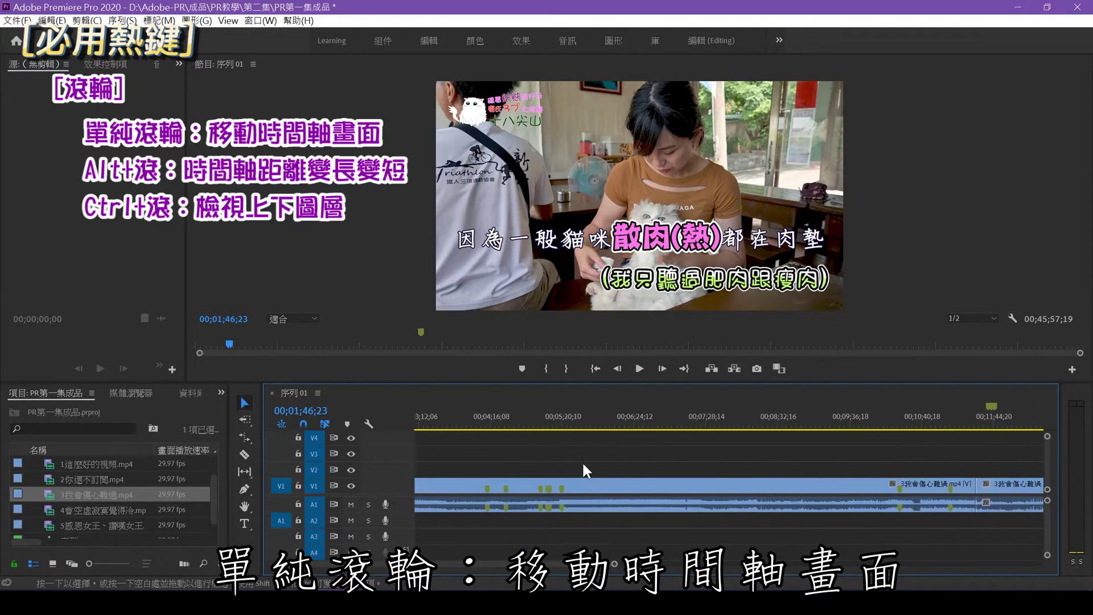
alt+scroll(584, 445, down, 5)
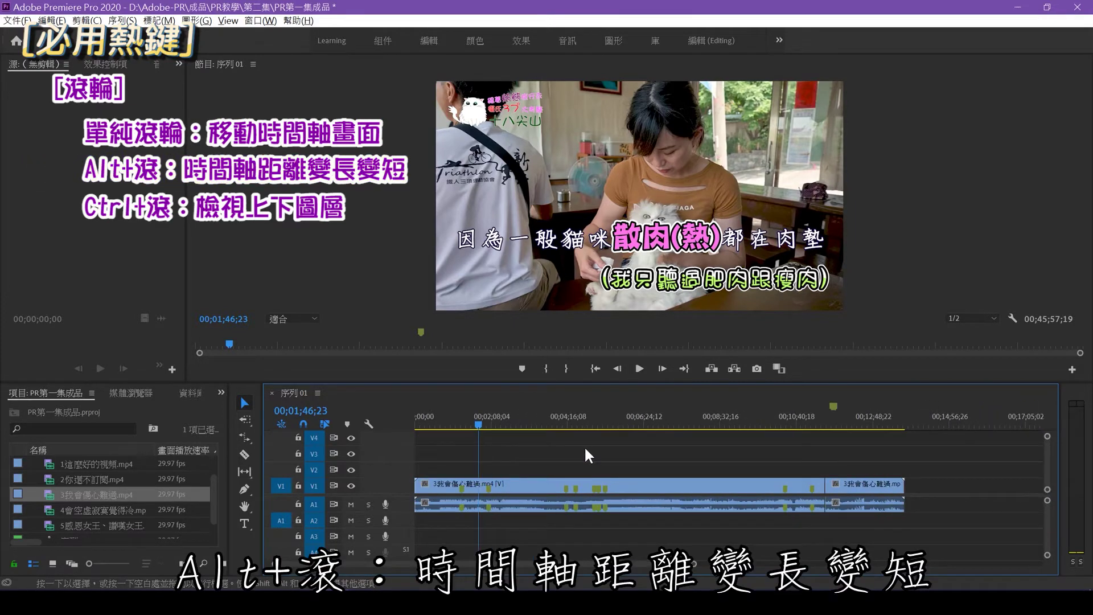
alt+scroll(585, 446, up, 5)
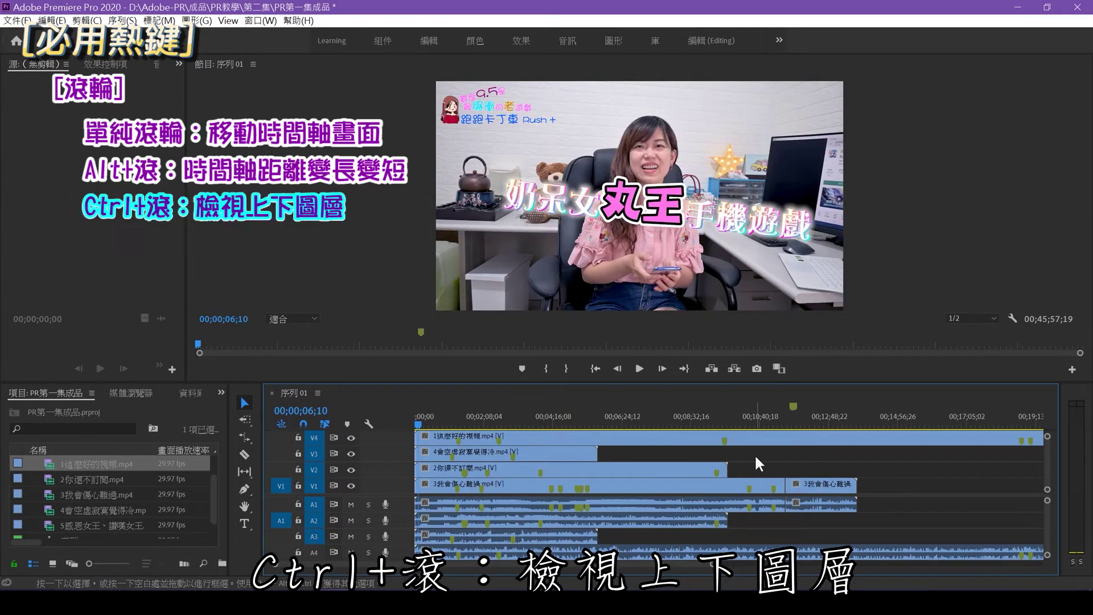
ctrl+scroll(755, 454, up, 2)
ctrl+scroll(756, 456, down, 2)
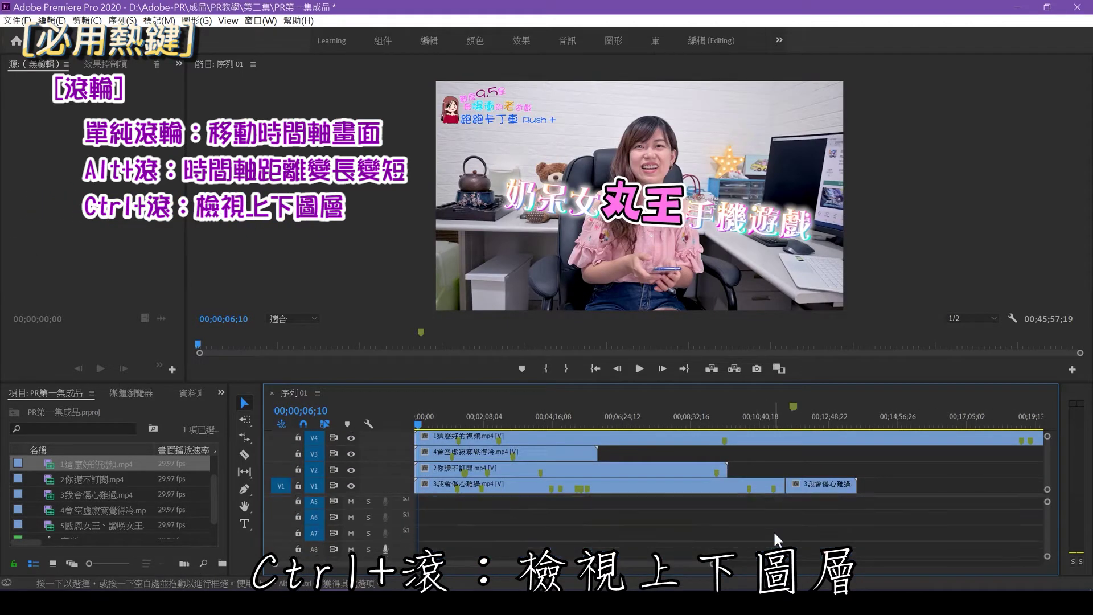
ctrl+scroll(775, 467, up, 2)
ctrl+scroll(774, 466, down, 2)
ctrl+scroll(763, 514, down, 3)
ctrl+scroll(763, 514, up, 3)
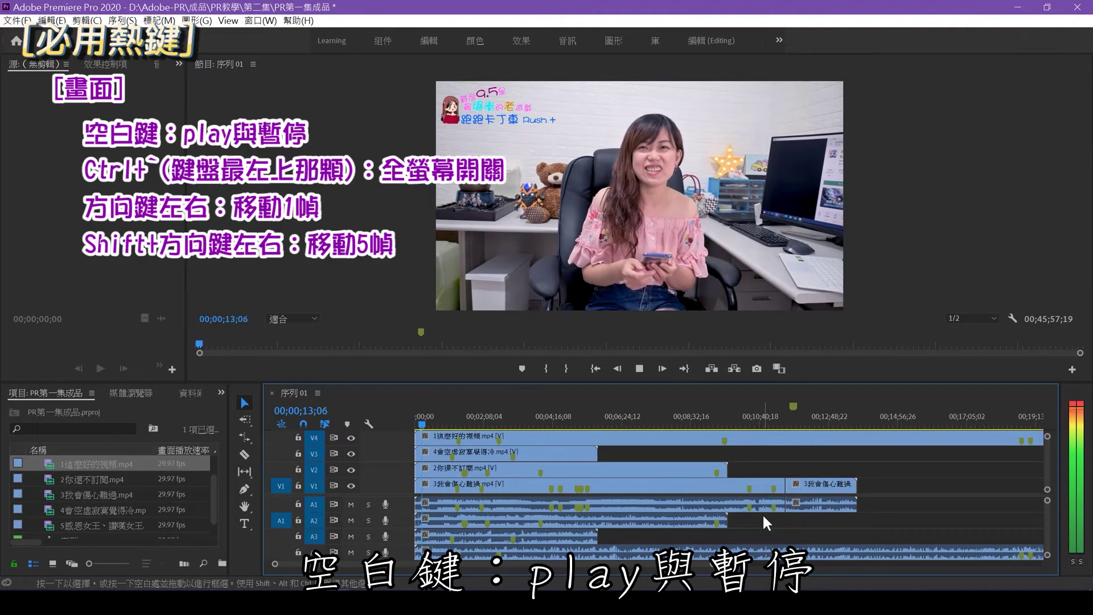
Switch the playback preview to full screen and back twice
key(ctrl+grave)
key(ctrl+grave)
key(ctrl+grave)
key(ctrl+grave)
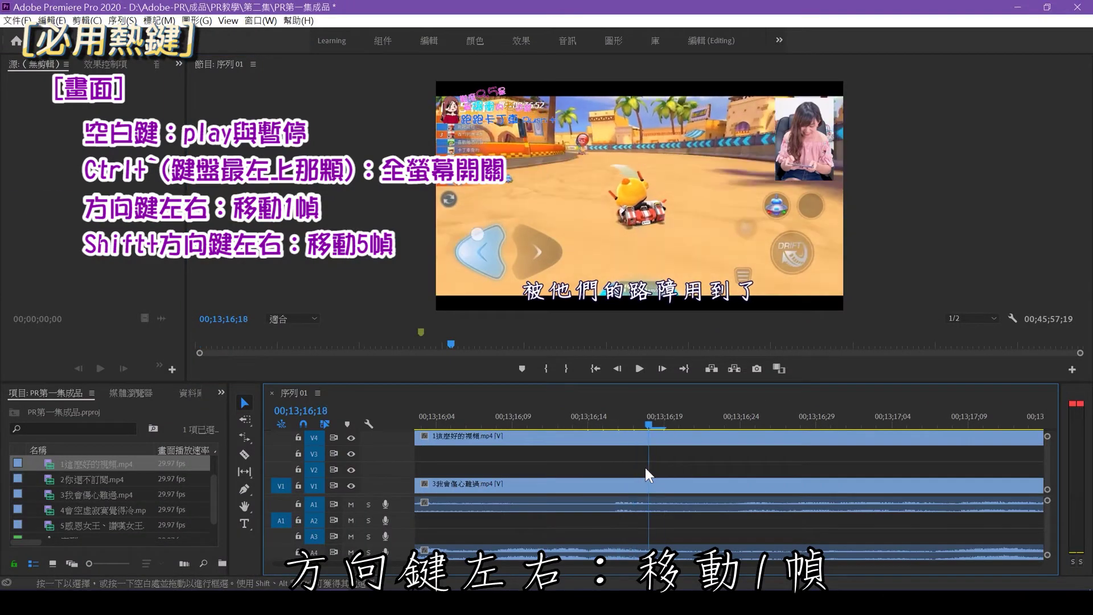
Step the playhead forward one frame and then by five frames four times, finishing with playback
key(Right)
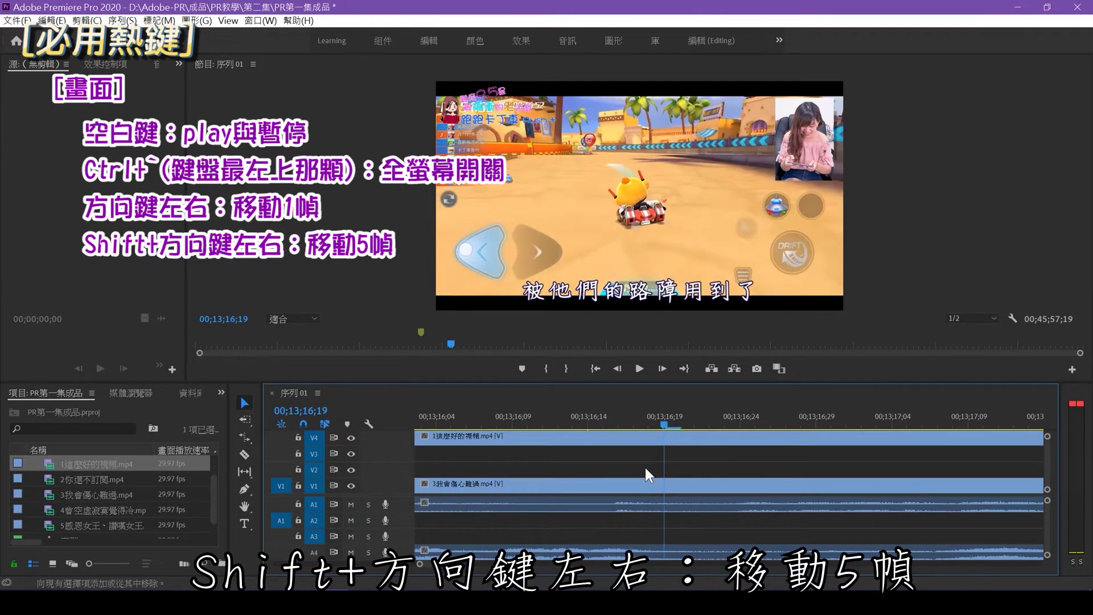
key(shift+Right)
key(shift+Right)
key(shift+Right)
key(shift+Right)
key(space)
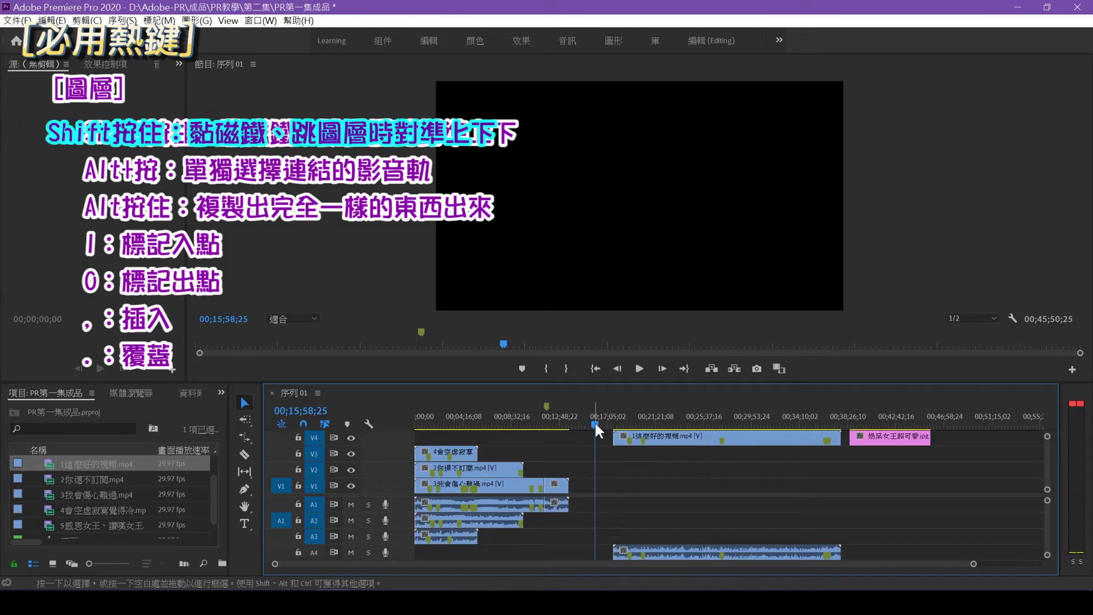
Snap the playhead to the end of the pink V4 image clip and move that clip straight down to a lower track
drag(595, 421, 929, 396)
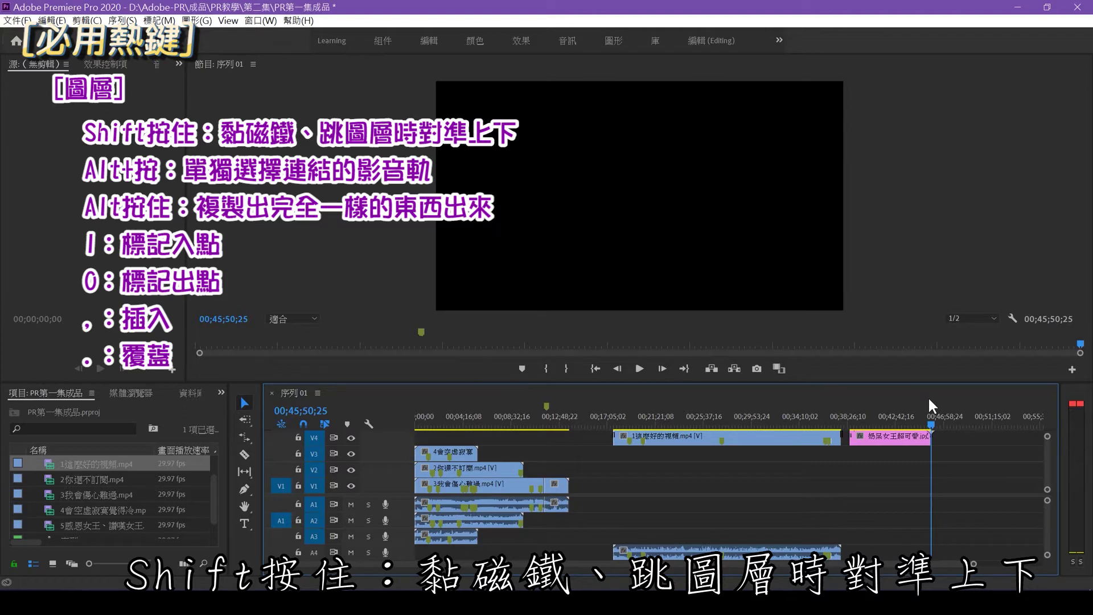
drag(897, 442, 893, 478)
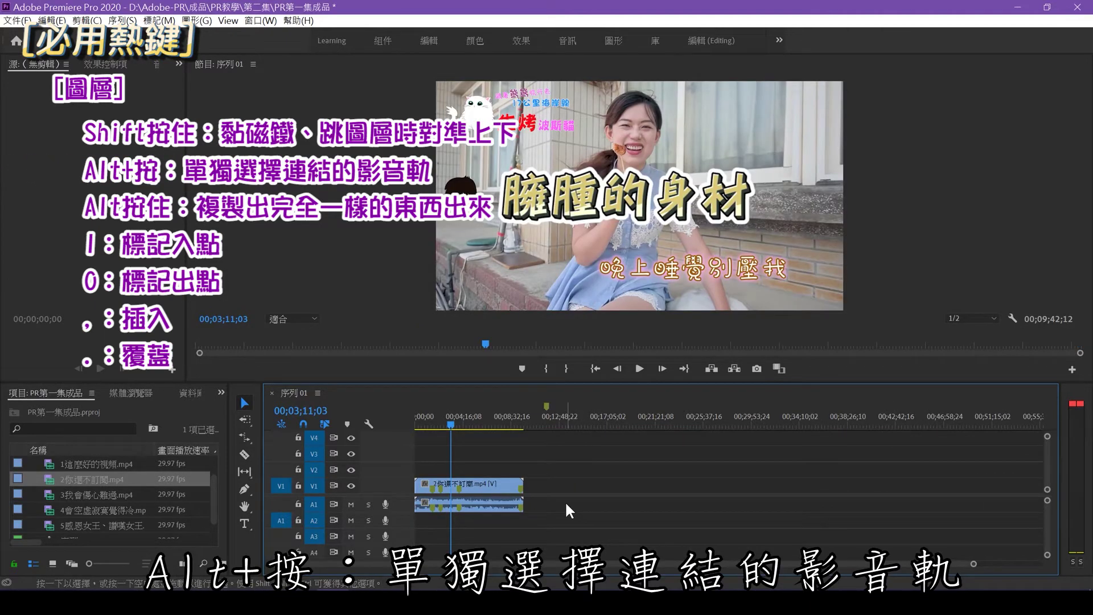
Select only the audio of the linked clip 2你還不訂閱.mp4, then only its video, clearing the selection each time
alt+click(500, 503)
click(552, 508)
alt+click(497, 487)
click(561, 504)
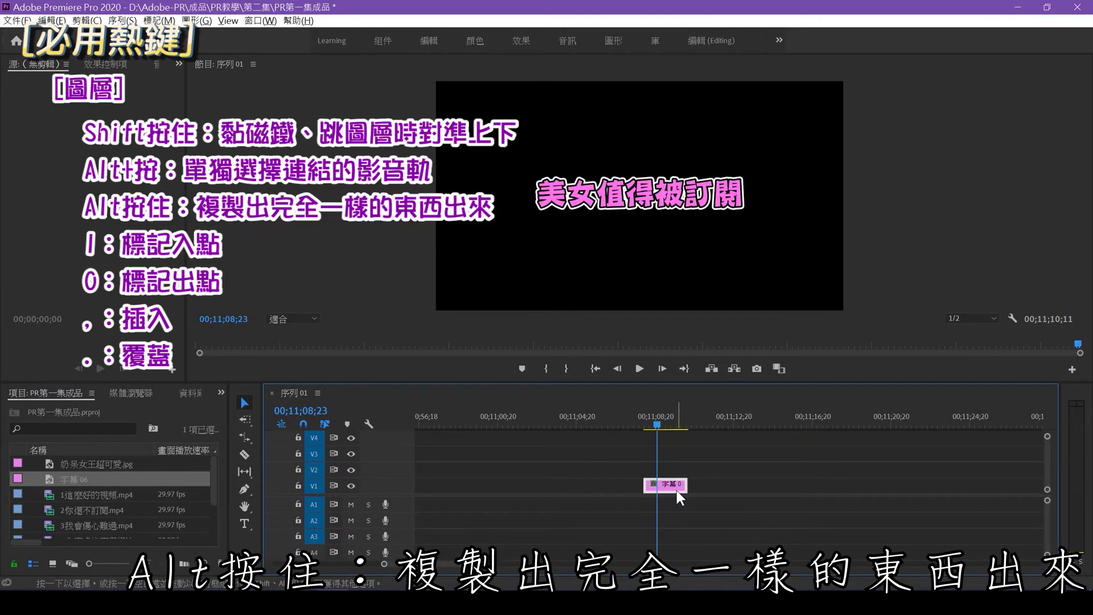
Duplicate the pink caption clip about 10 seconds later on V1 and place the playhead between the two copies
drag(677, 485, 871, 489)
click(737, 418)
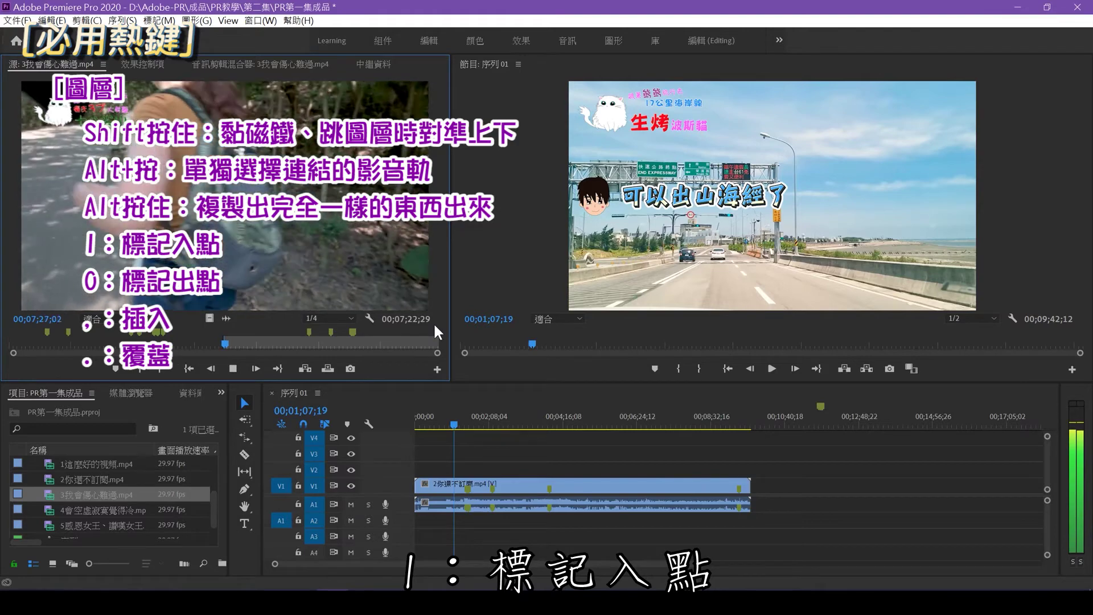
Set the Out point of the source clip 3我會傷心難過.mp4 at 00;08;06;24
click(245, 342)
key(o)
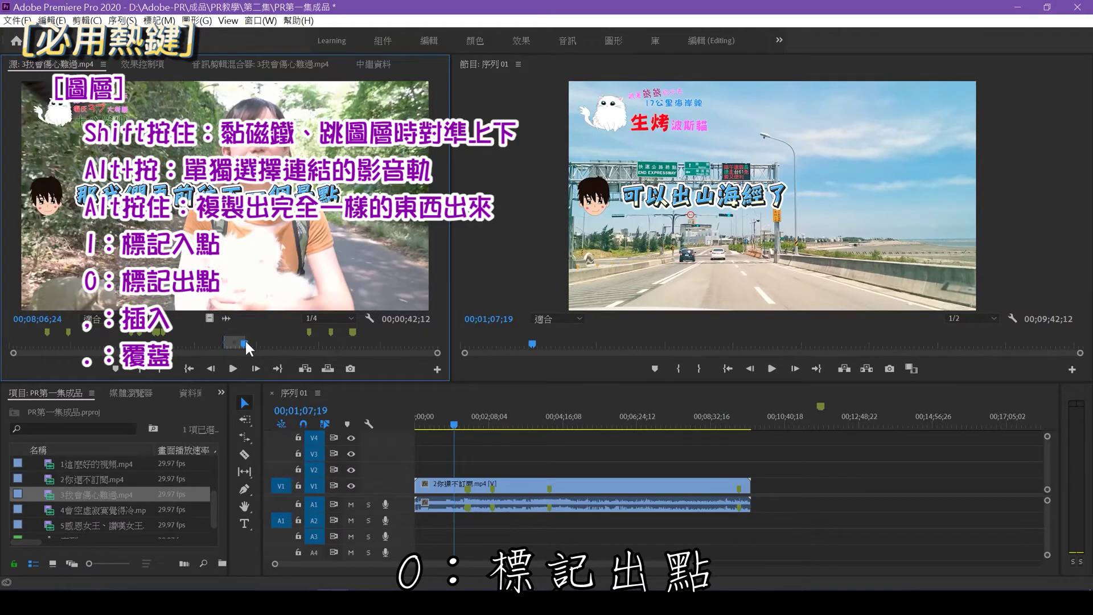
Try inserting the marked source range into the sequence at 00;01;07;19, and undo the insertion
key(equal)
key(comma)
key(ctrl+z)
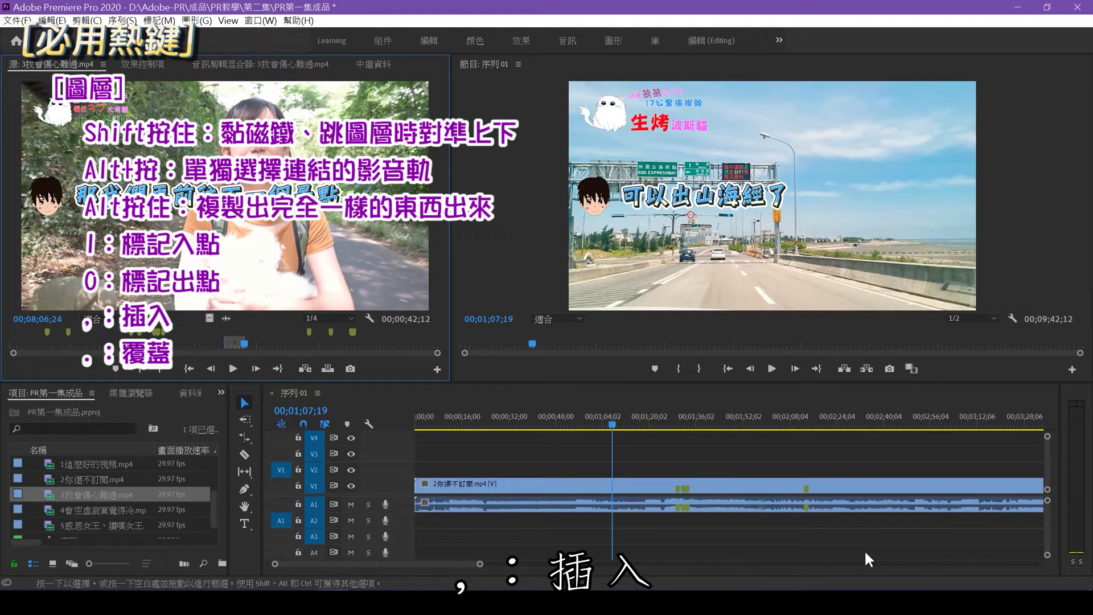
Overwrite the marked source range onto V2 and A2 at 00;01;07;19
key(period)
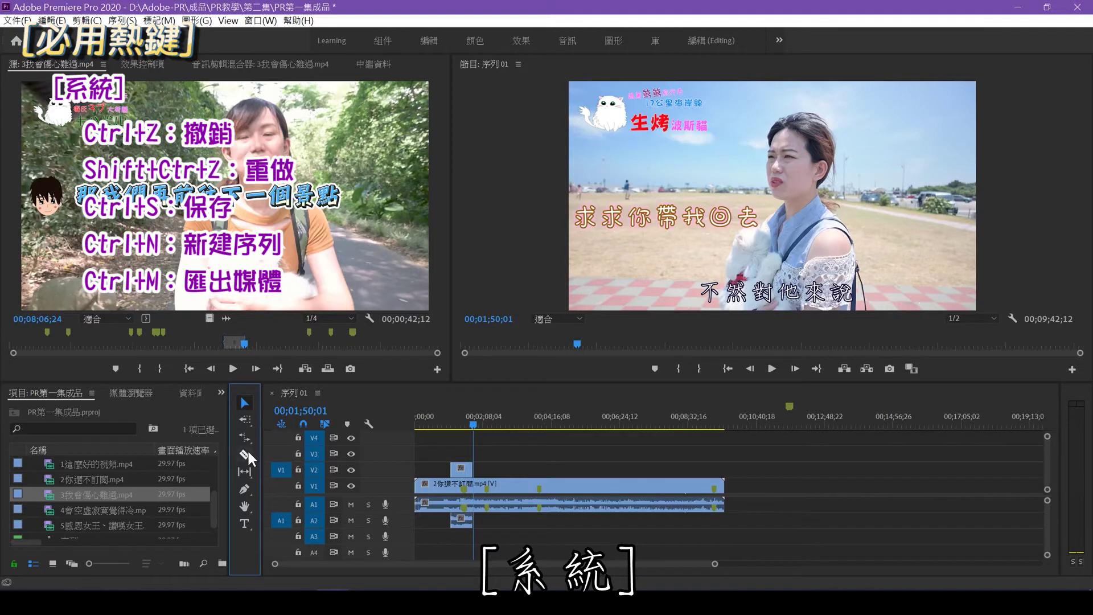
Cut the V1 clip 2你還不訂閱.mp4 into several pieces past its middle with the Razor tool
click(613, 485)
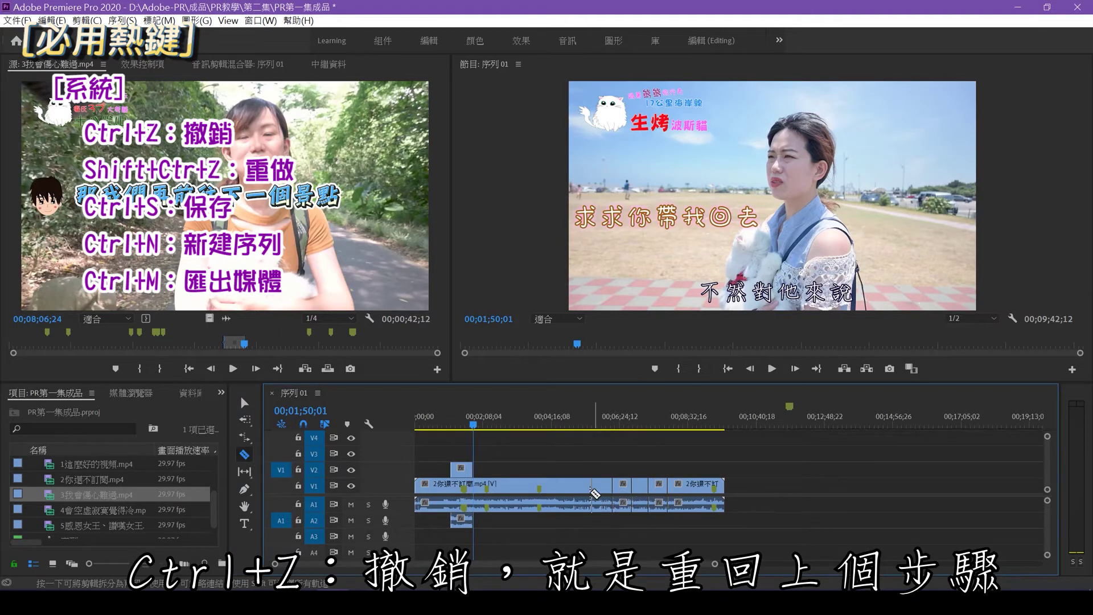
Undo the razor cuts on the V1 clip one by one and redo them all
key(ctrl+z)
key(ctrl+z)
key(ctrl+z)
key(ctrl+z)
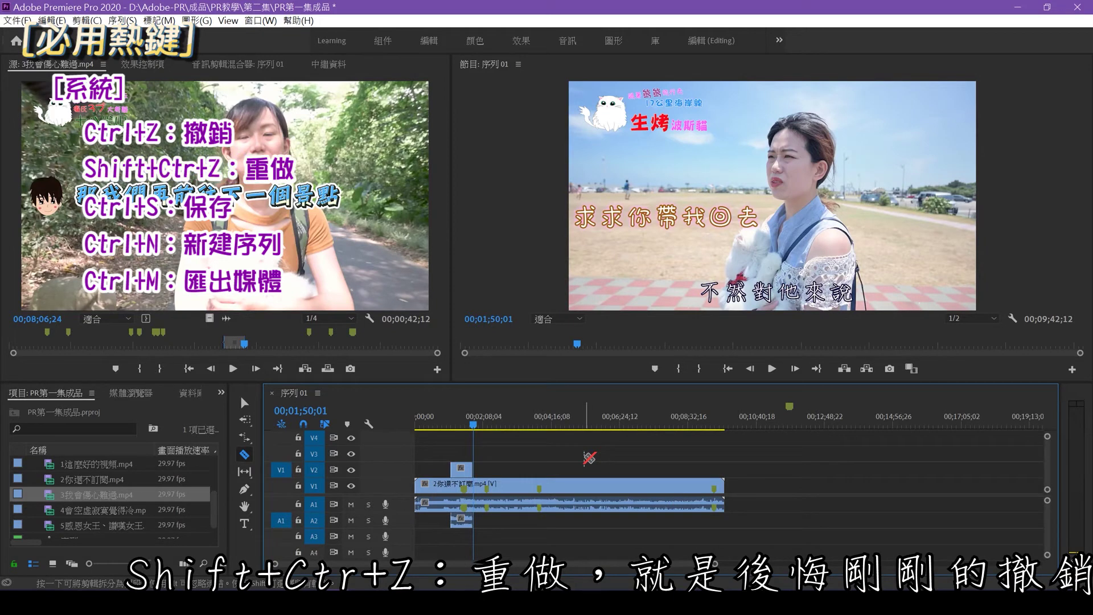
key(ctrl+shift+z)
key(ctrl+shift+z)
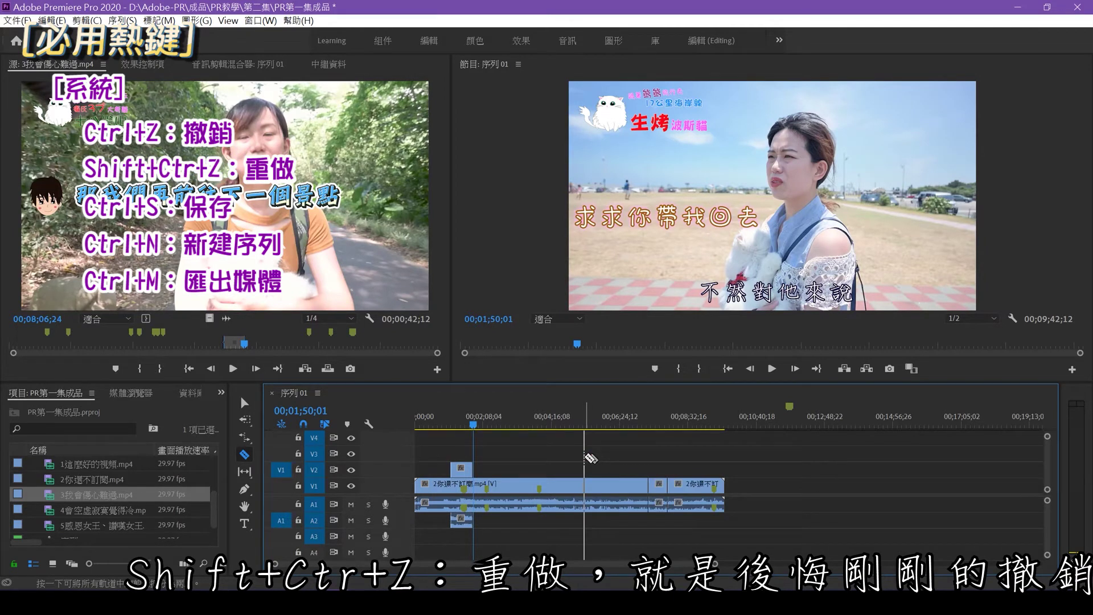
key(ctrl+shift+z)
key(ctrl+shift+z)
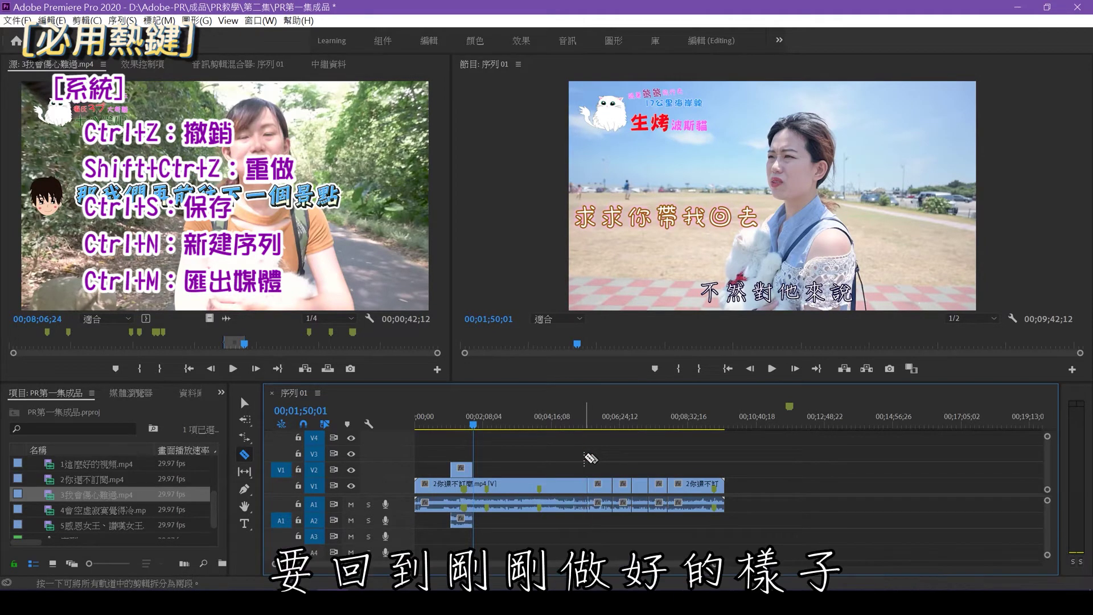
Return to the Selection tool and save the project
key(v)
key(ctrl+s)
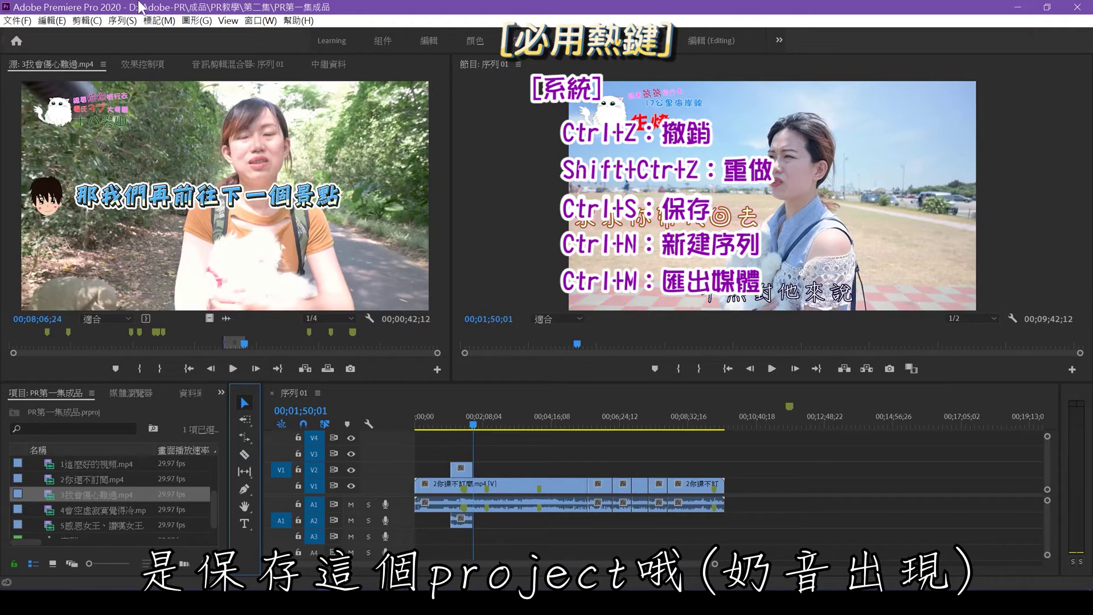
Open the Auto Save (自動保存) preferences
click(60, 22)
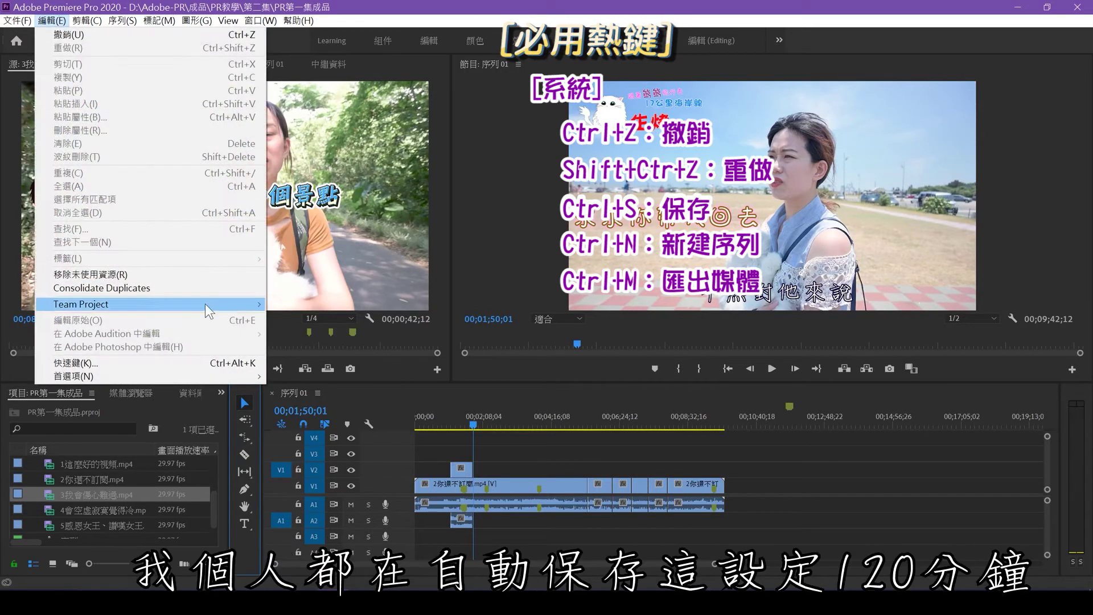
mouse_move(228, 381)
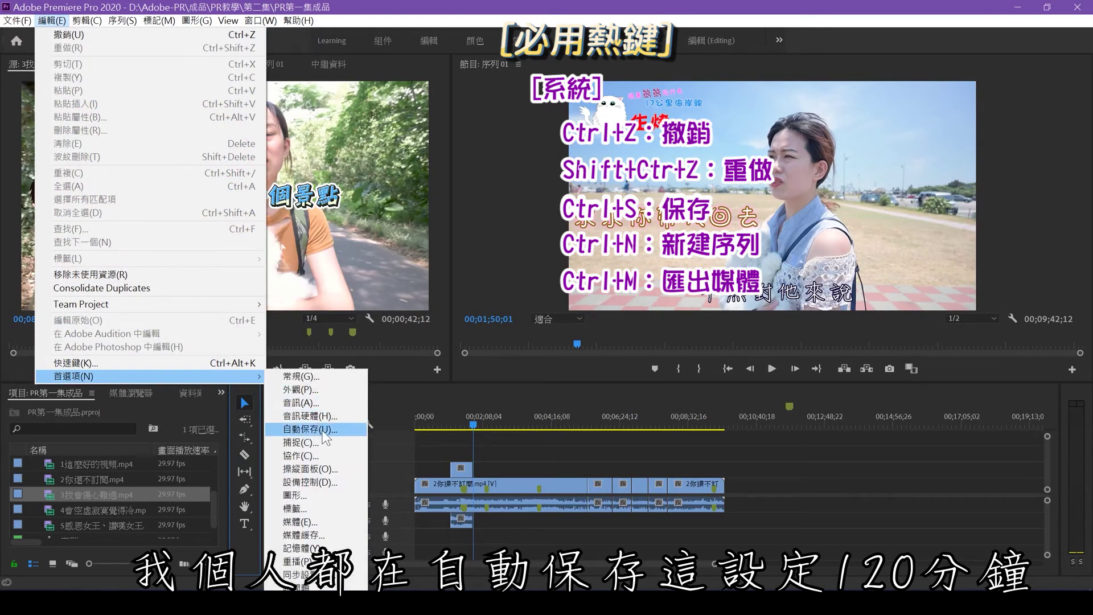
click(320, 431)
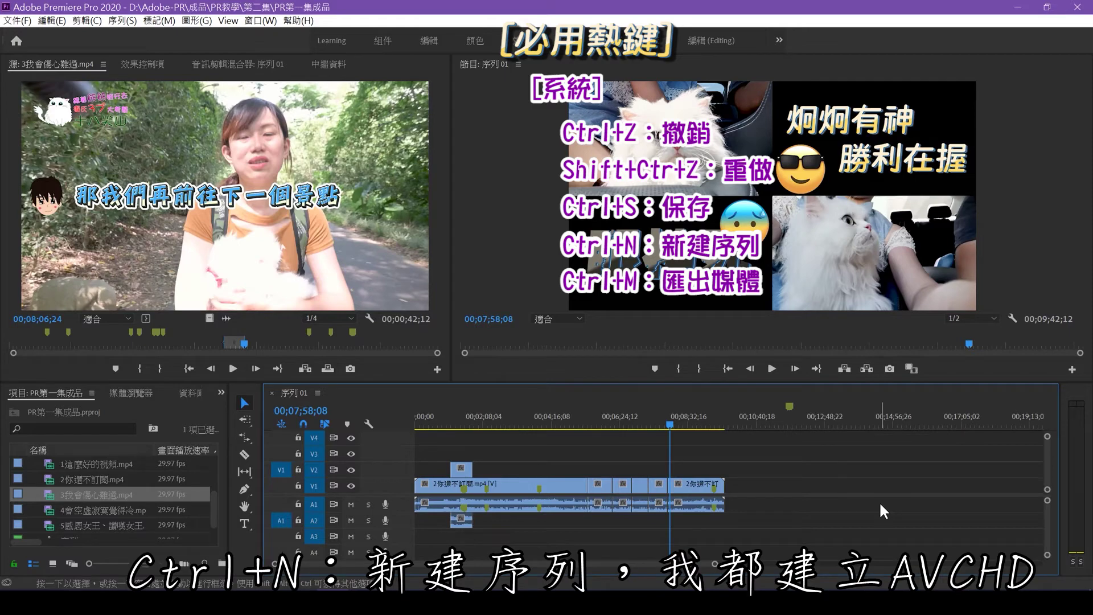
Open the settings for creating a new sequence
key(ctrl+n)
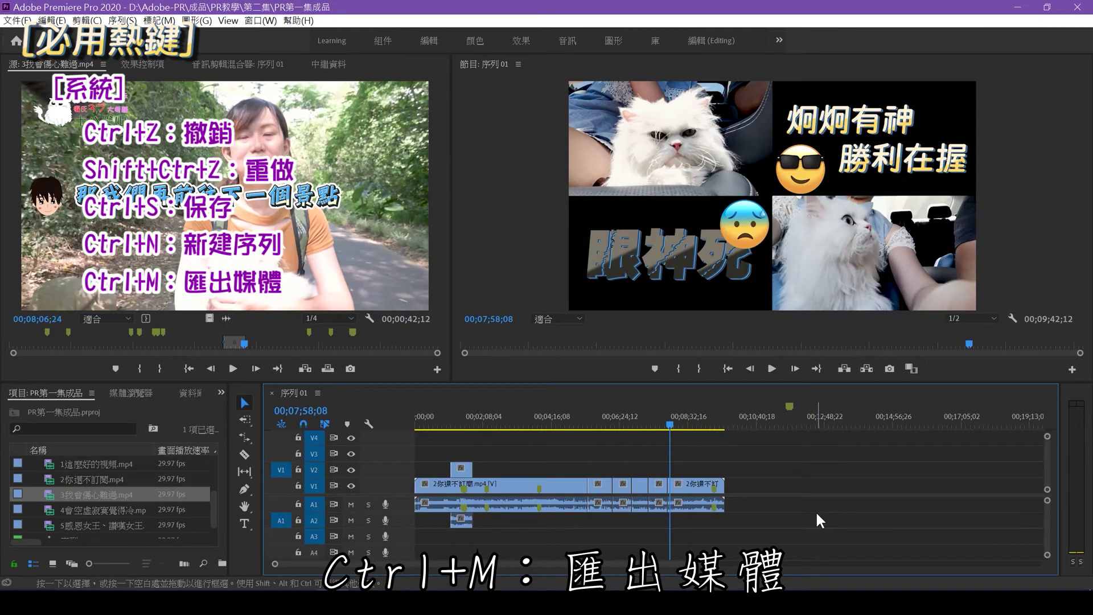
Open the media export settings for 序列 01 and choose H.264 as the format
key(ctrl+m)
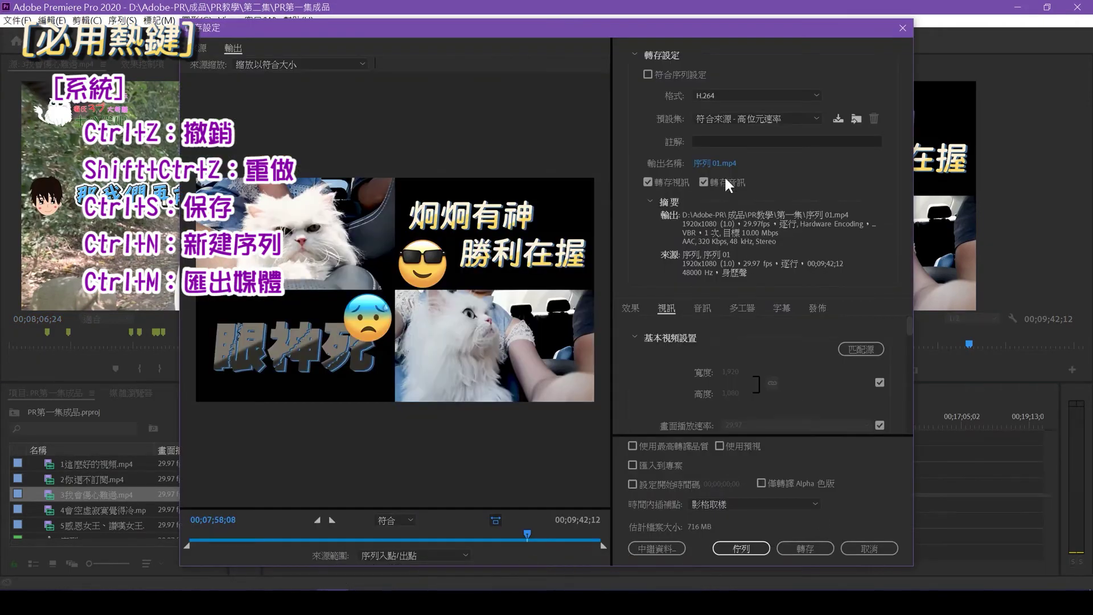
click(722, 91)
click(757, 262)
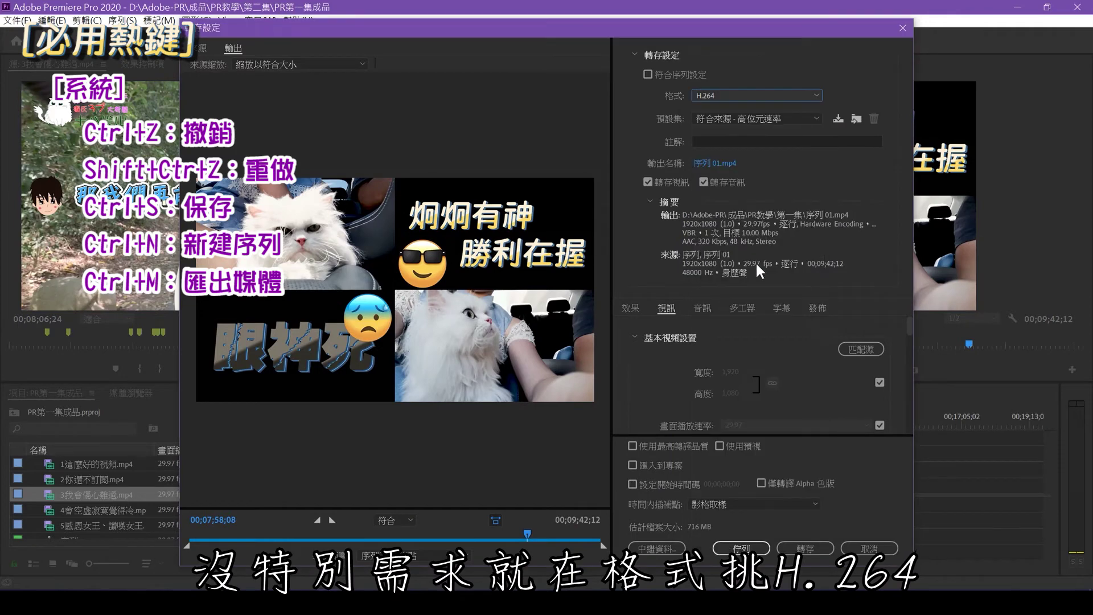
Set the bitrate encoding to VBR，2次 with a target of 8 Mbps and a maximum of 16 Mbps, and start the export
scroll(682, 372, down, 6)
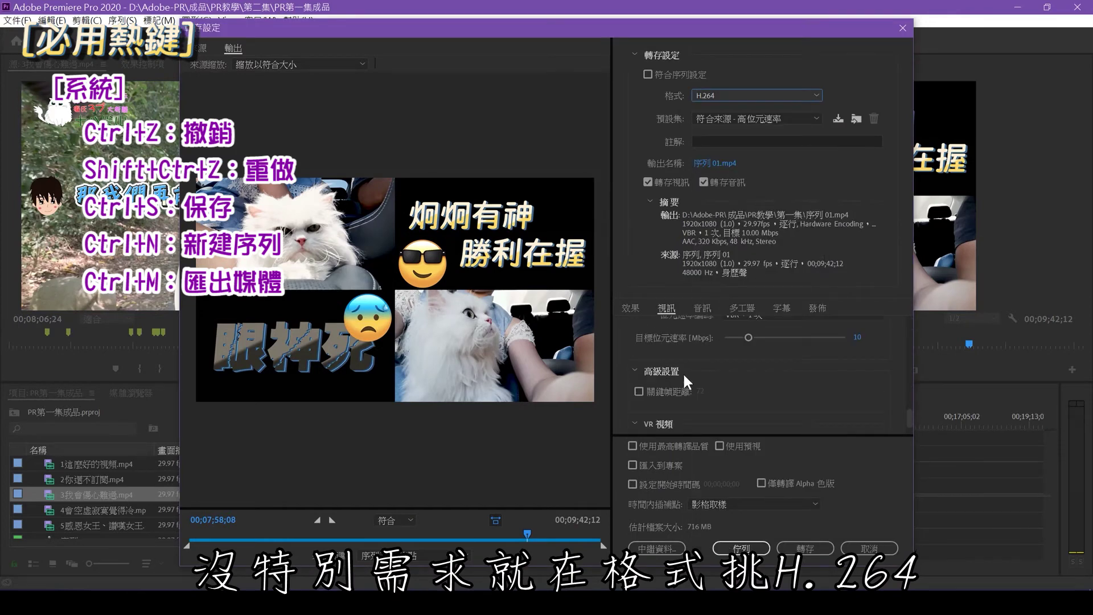
scroll(682, 371, up, 2)
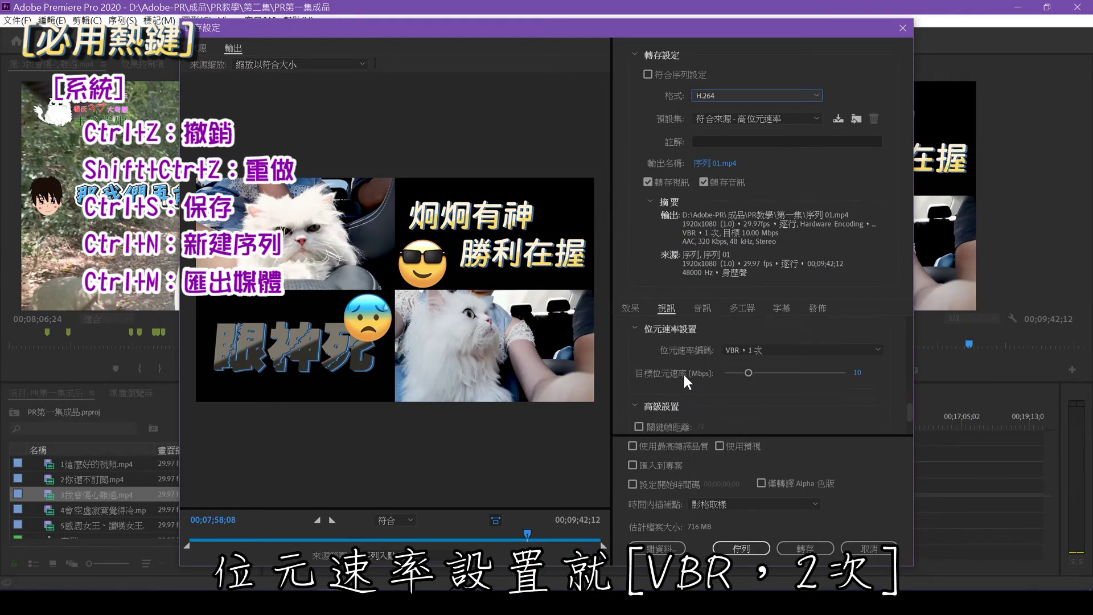
click(746, 351)
click(760, 392)
click(855, 393)
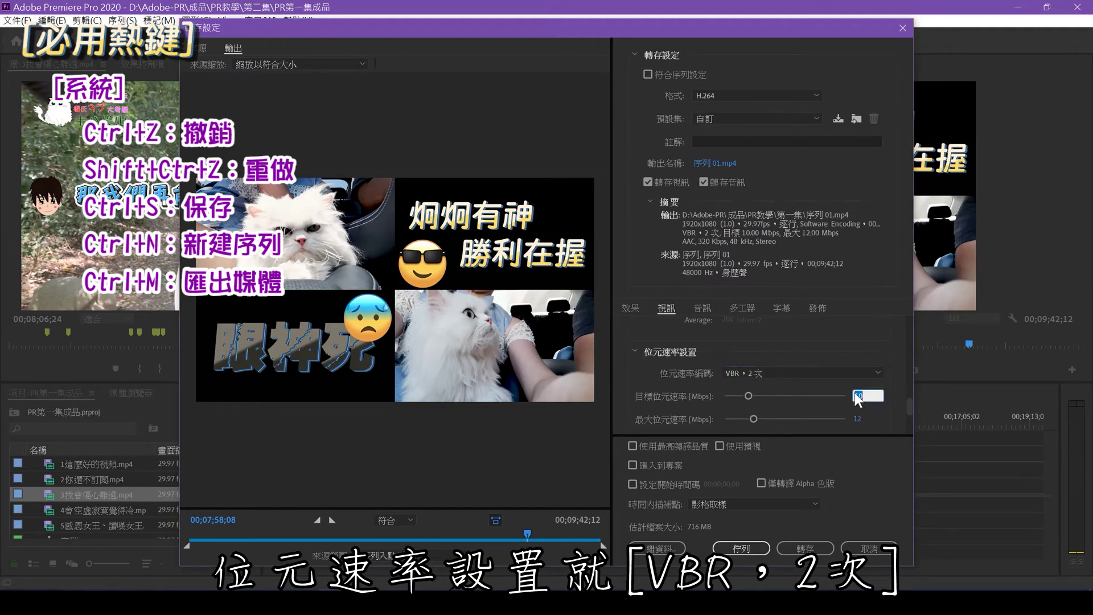
text(8)
key(Tab)
text(16)
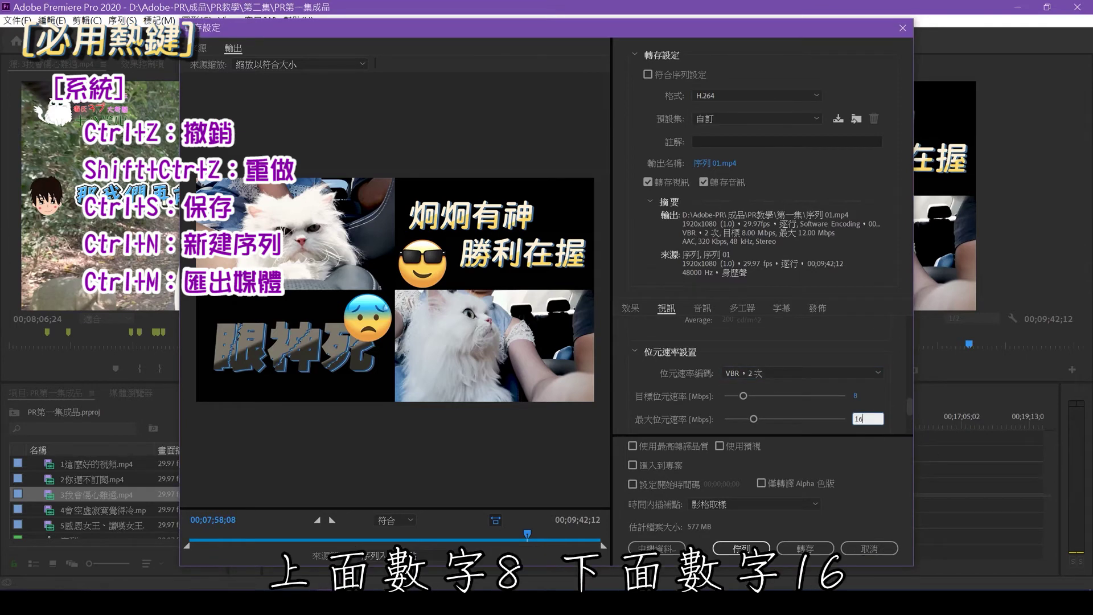
key(Return)
click(818, 556)
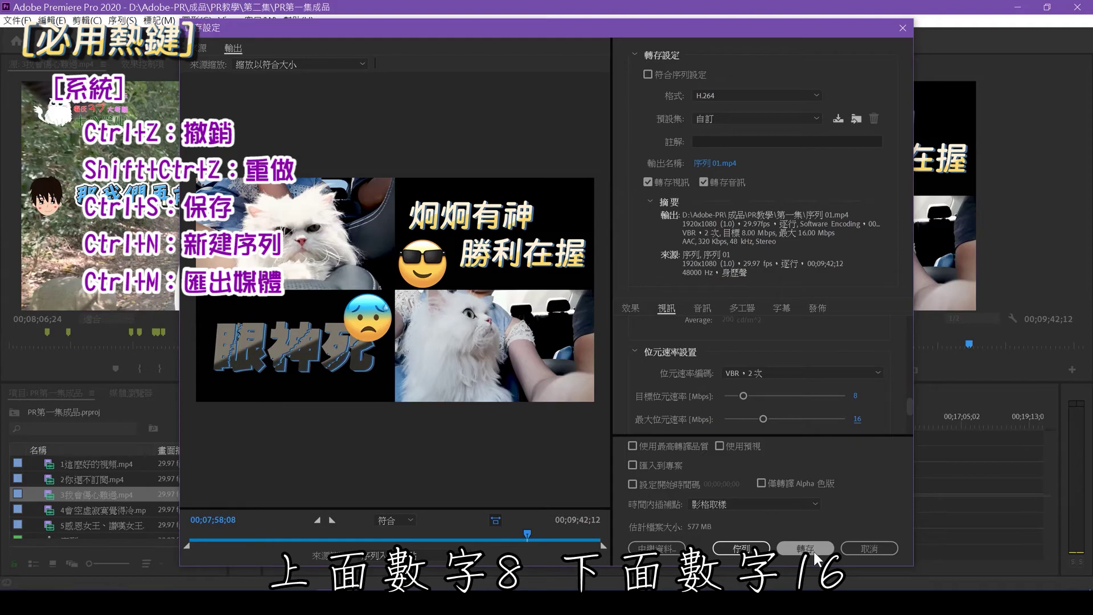